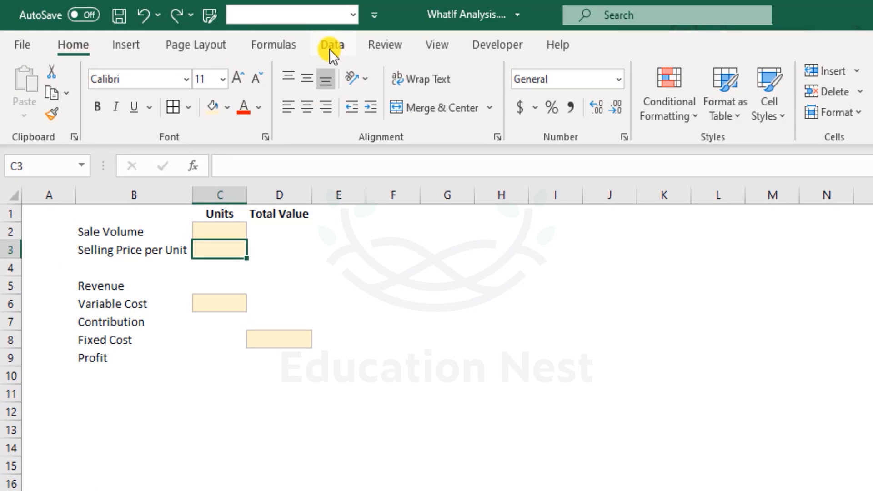
{"action": "left_click", "coordinate": [330, 45]}
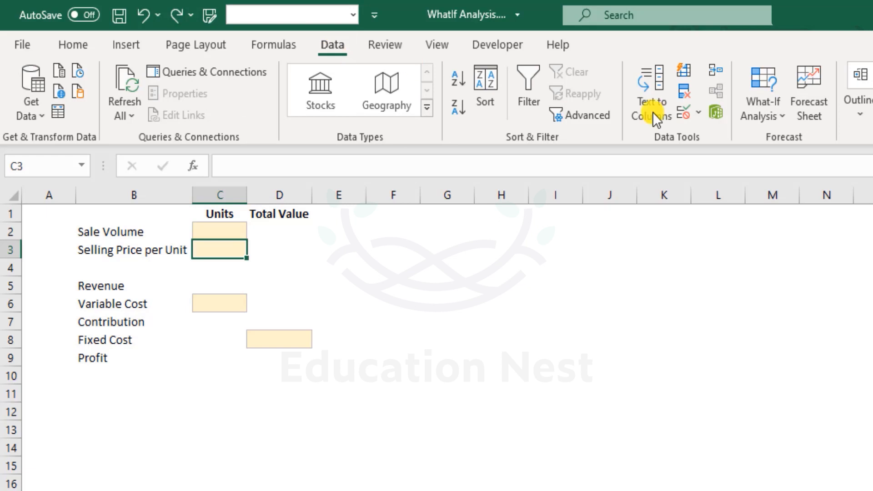
{"action": "left_click", "coordinate": [768, 116]}
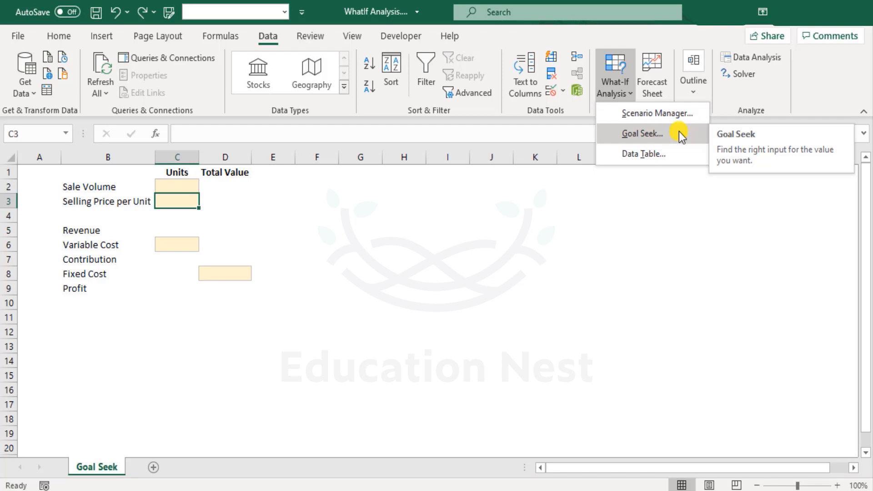
{"action": "left_click", "coordinate": [298, 260]}
{"action": "left_click", "coordinate": [33, 172]}
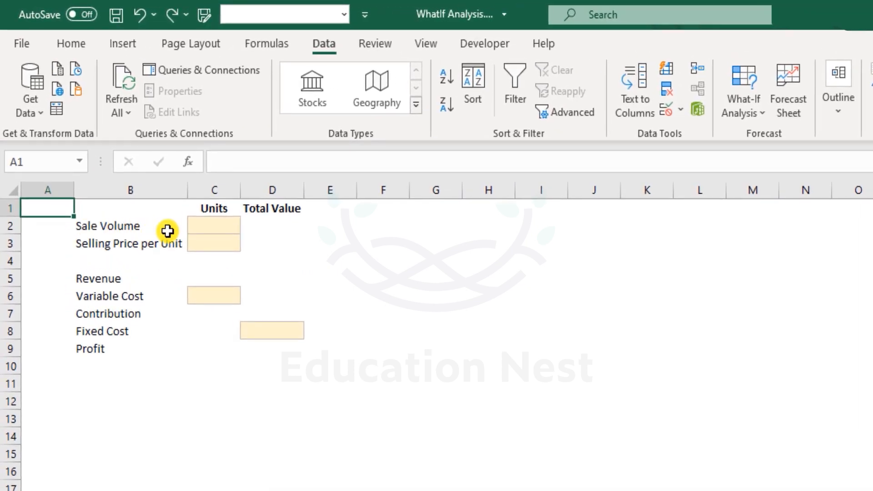
Enter 50 as the selling price per unit in cell C3.
{"action": "left_click", "coordinate": [221, 242]}
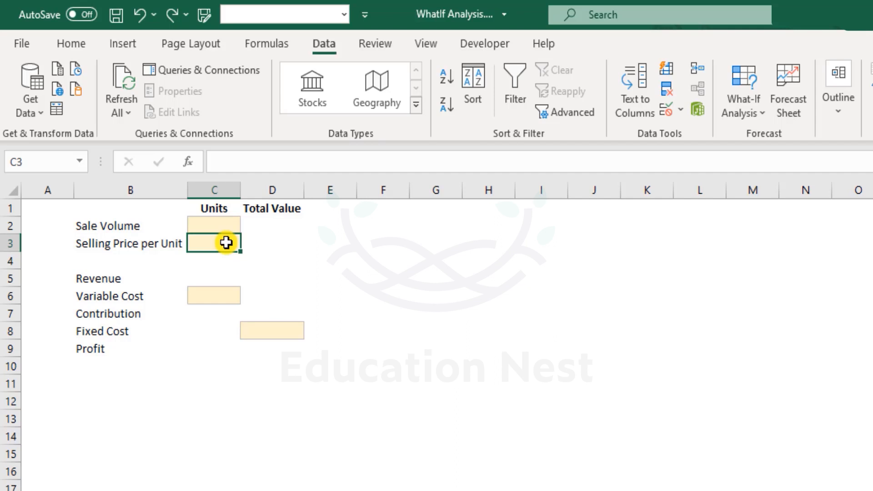
{"action": "type", "text": "50"}
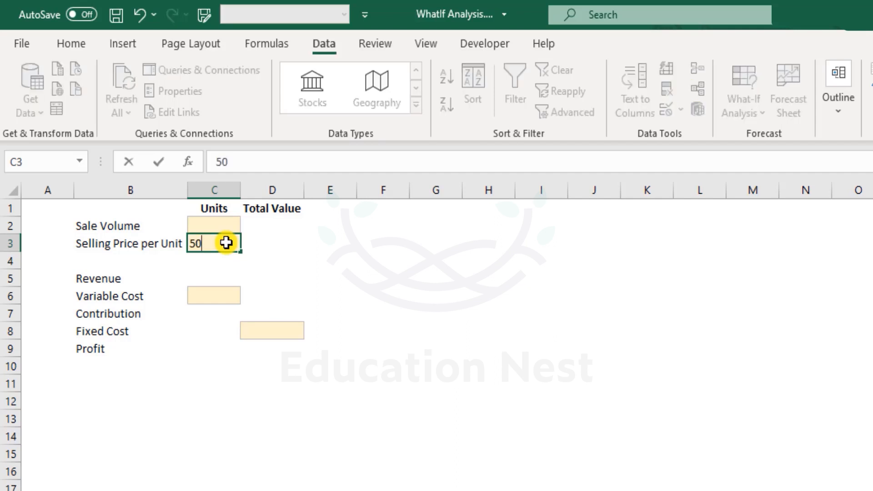
{"action": "key", "text": "Return"}
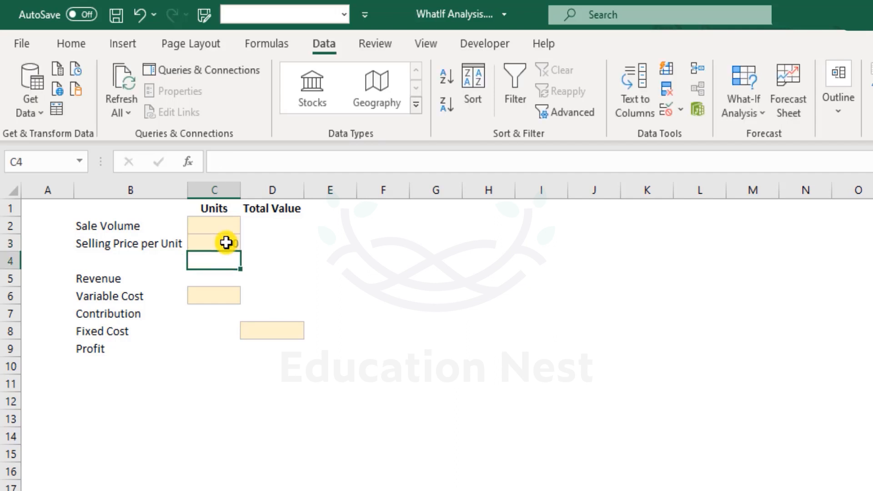
{"action": "left_click", "coordinate": [226, 242]}
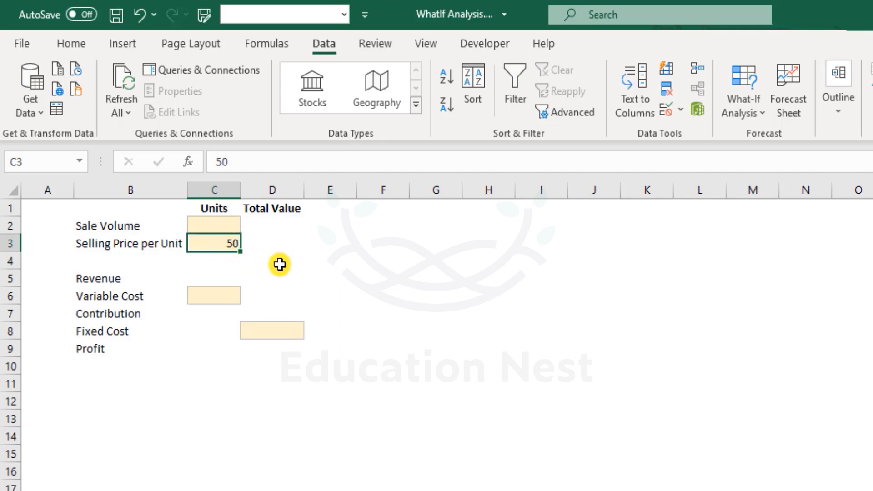
Enter 10,000 as the total revenue in cell D5.
{"action": "left_click", "coordinate": [273, 279]}
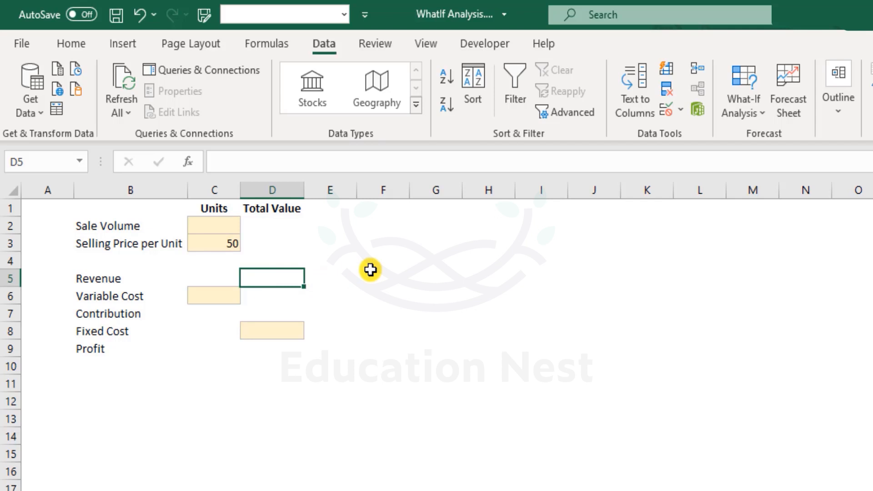
{"action": "type", "text": "10,000"}
{"action": "key", "text": "Return"}
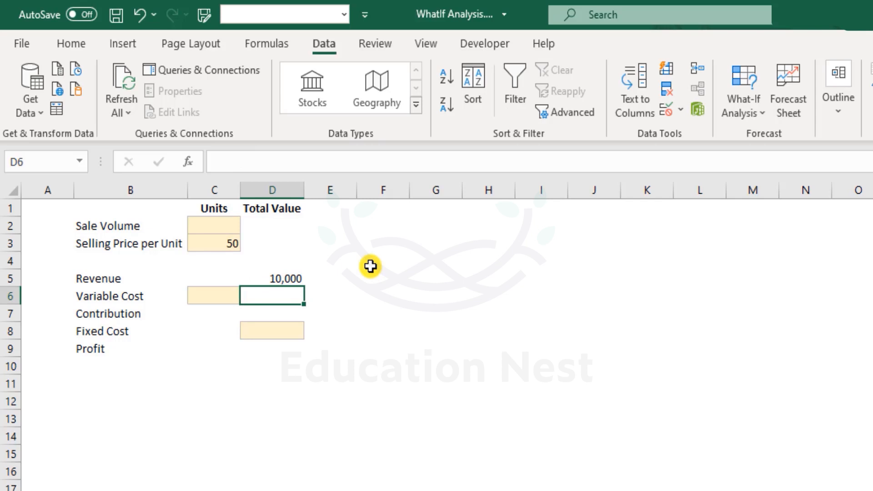
{"action": "left_click", "coordinate": [263, 272]}
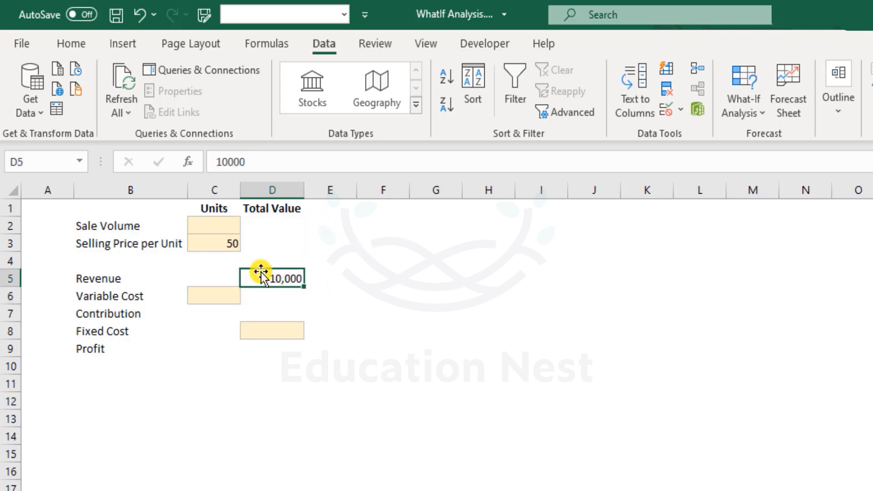
{"action": "left_click", "coordinate": [209, 244]}
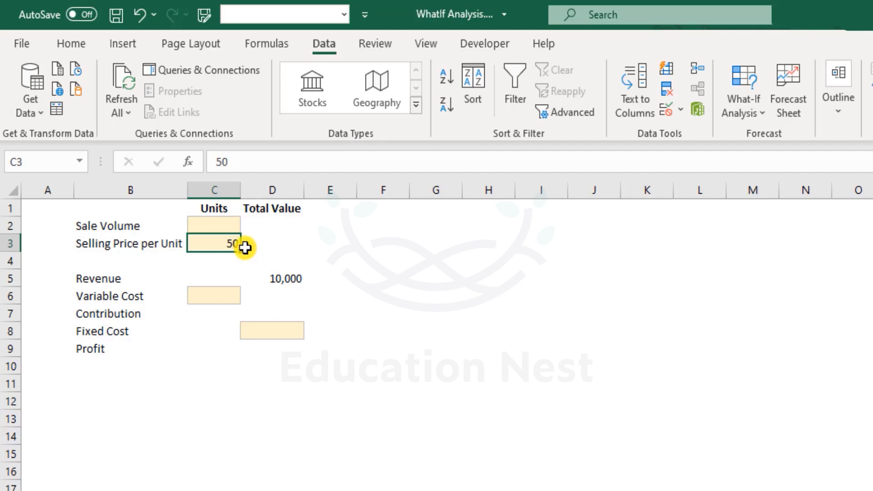
{"action": "left_click", "coordinate": [212, 227]}
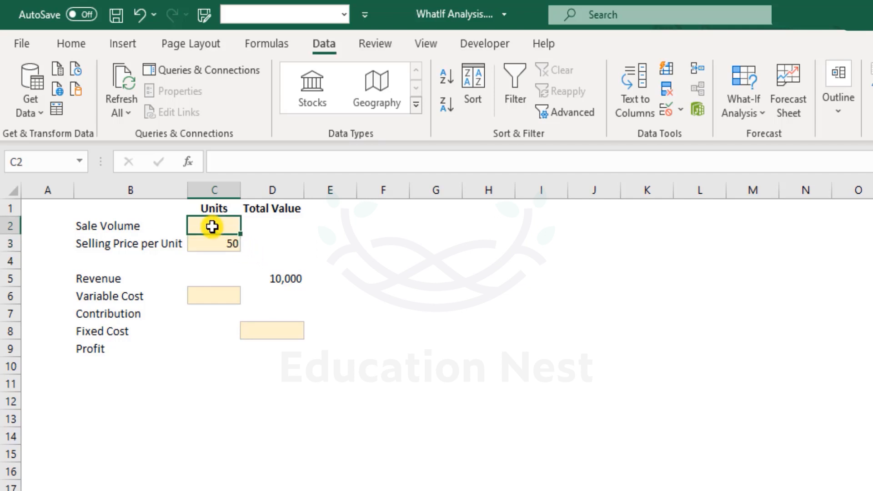
{"action": "left_click", "coordinate": [287, 279]}
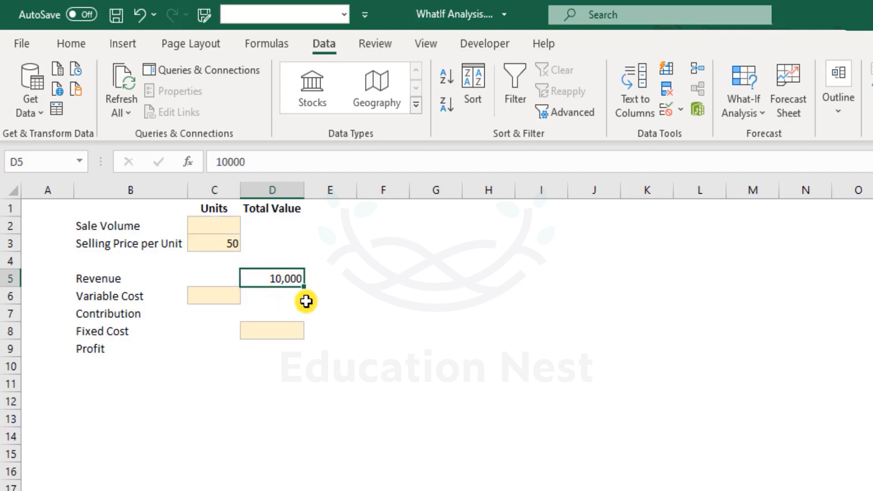
Calculate the sale volume in cell C2 with the formula =D5/C3.
{"action": "left_click", "coordinate": [233, 226]}
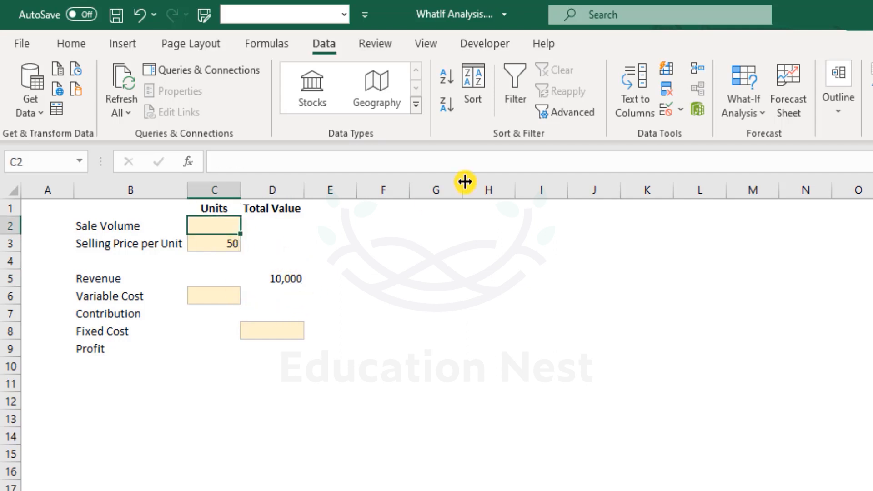
{"action": "type", "text": "="}
{"action": "key", "text": "Down"}
{"action": "key", "text": "Down"}
{"action": "key", "text": "Down"}
{"action": "key", "text": "Right"}
{"action": "type", "text": "/"}
{"action": "key", "text": "Up"}
{"action": "key", "text": "Down"}
{"action": "key", "text": "Down"}
{"action": "key", "text": "Down"}
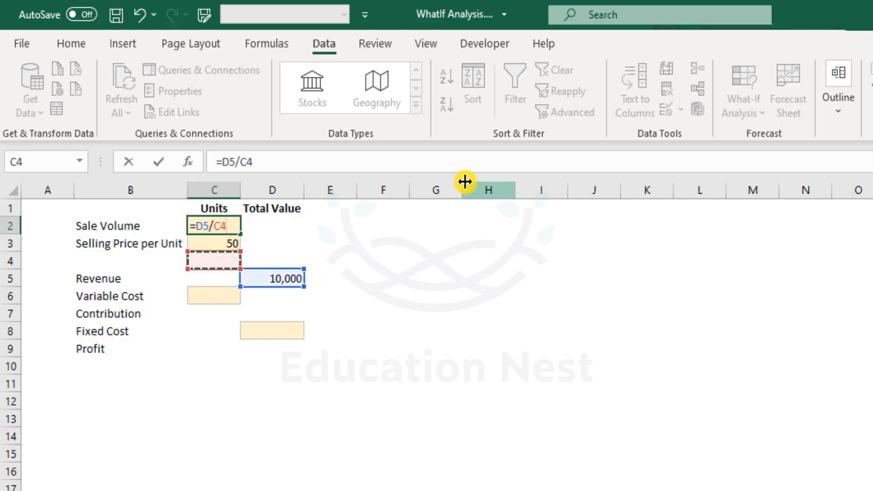
{"action": "key", "text": "Up"}
{"action": "key", "text": "Return"}
{"action": "key", "text": "Up"}
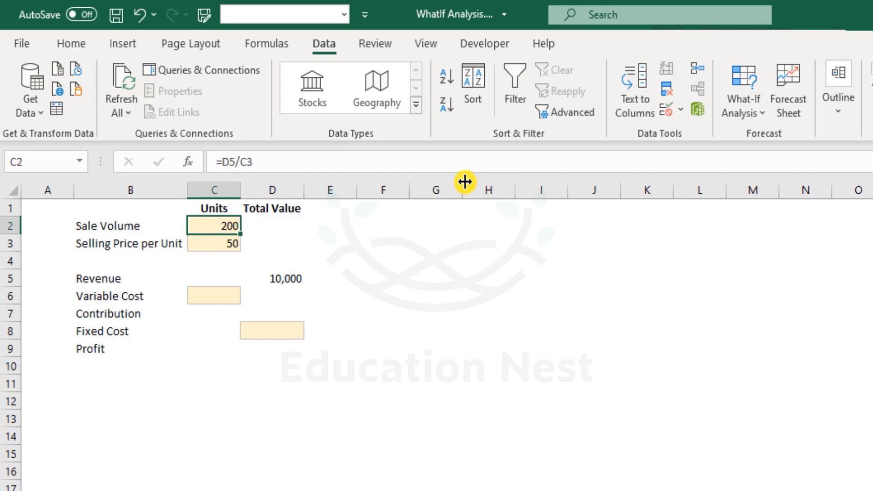
Clear the revenue value in D5 and the sale volume formula in C2.
{"action": "key", "text": "Down"}
{"action": "key", "text": "Down"}
{"action": "key", "text": "Down"}
{"action": "key", "text": "Right"}
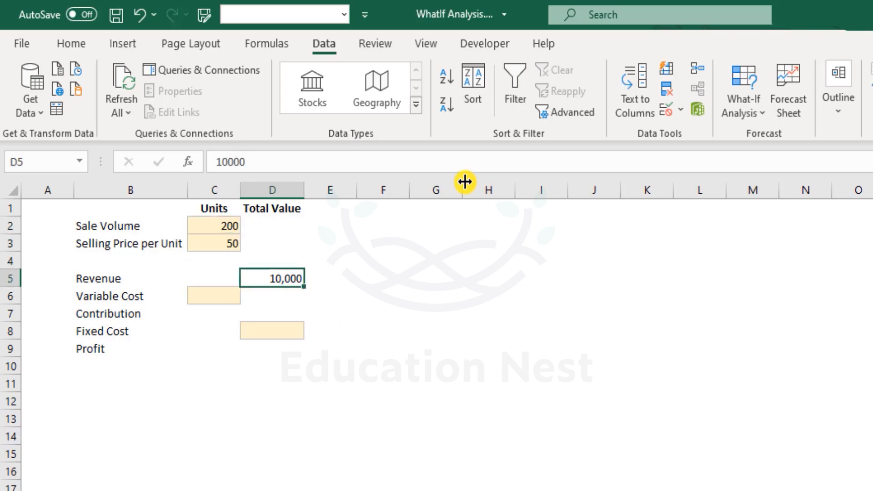
{"action": "key", "text": "Delete"}
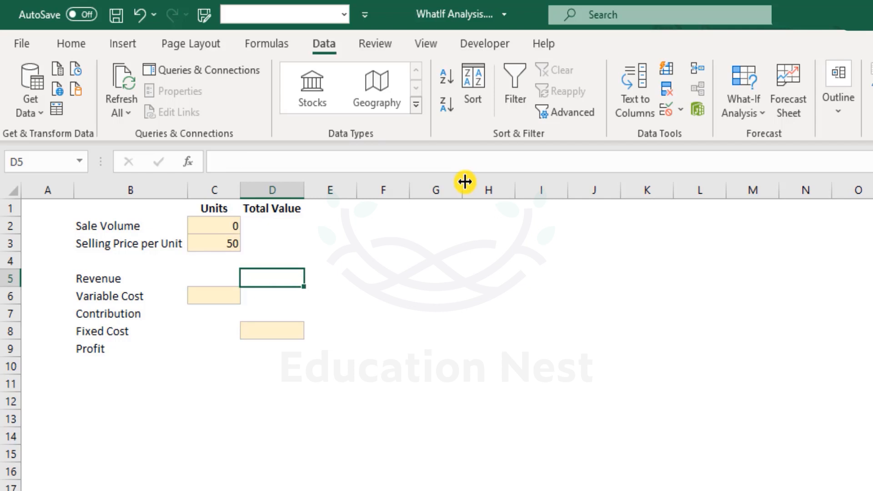
{"action": "key", "text": "Up"}
{"action": "key", "text": "Up"}
{"action": "key", "text": "Up"}
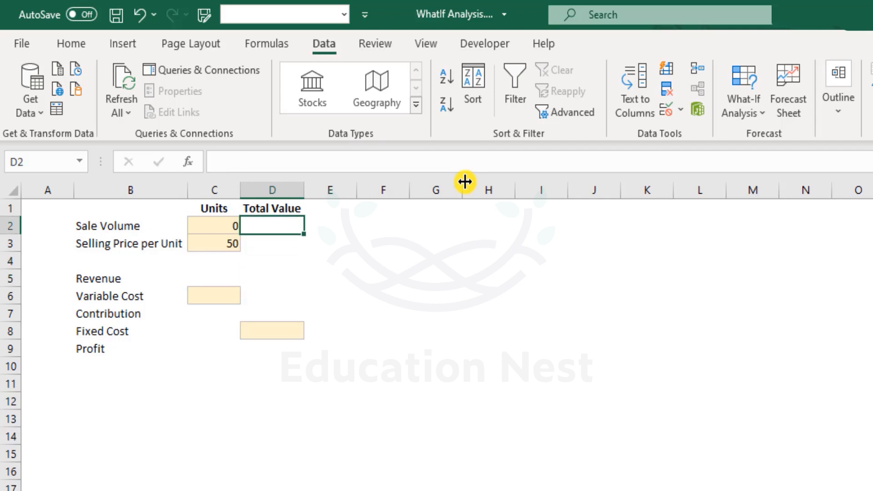
{"action": "key", "text": "Left"}
{"action": "key", "text": "Delete"}
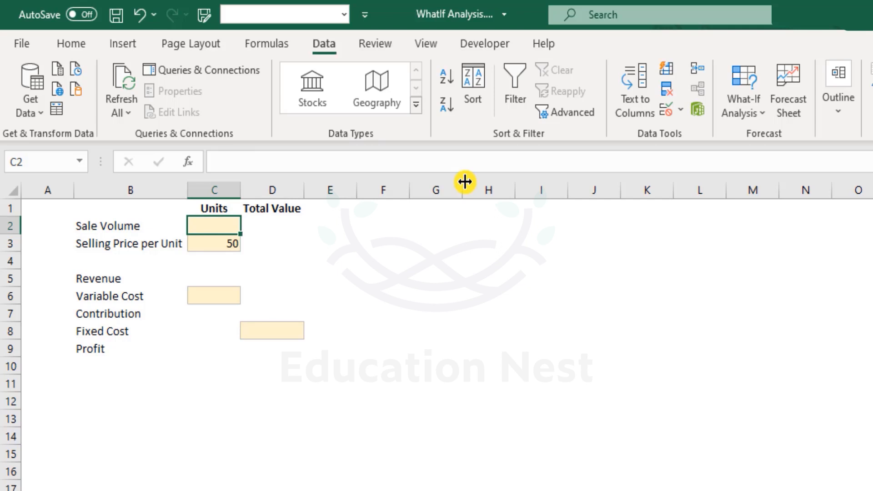
Enter the formula =C2*C3 in cell D5 to calculate revenue from sale volume and selling price.
{"action": "key", "text": "Down"}
{"action": "key", "text": "Down"}
{"action": "key", "text": "Down"}
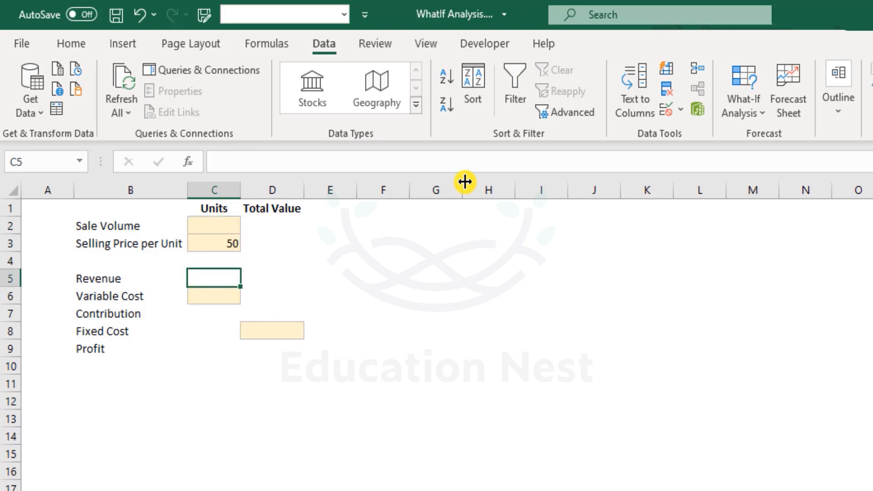
{"action": "key", "text": "Right"}
{"action": "key", "text": "Right"}
{"action": "key", "text": "Left"}
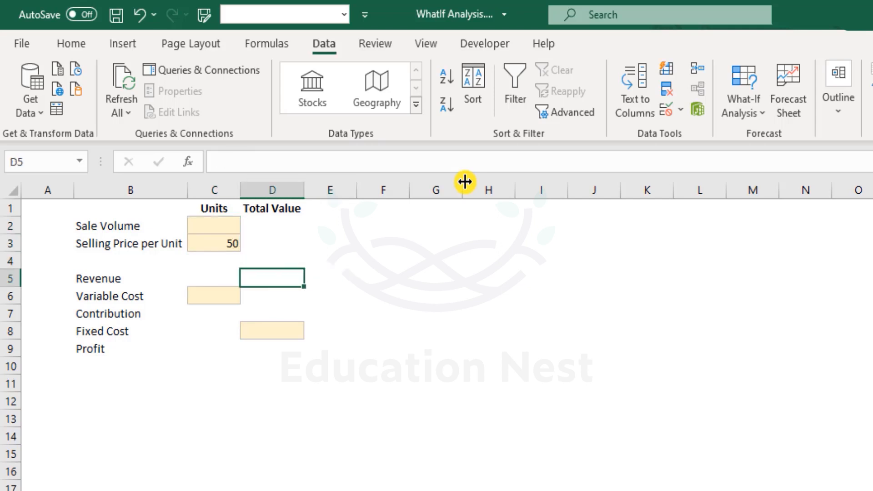
{"action": "type", "text": "="}
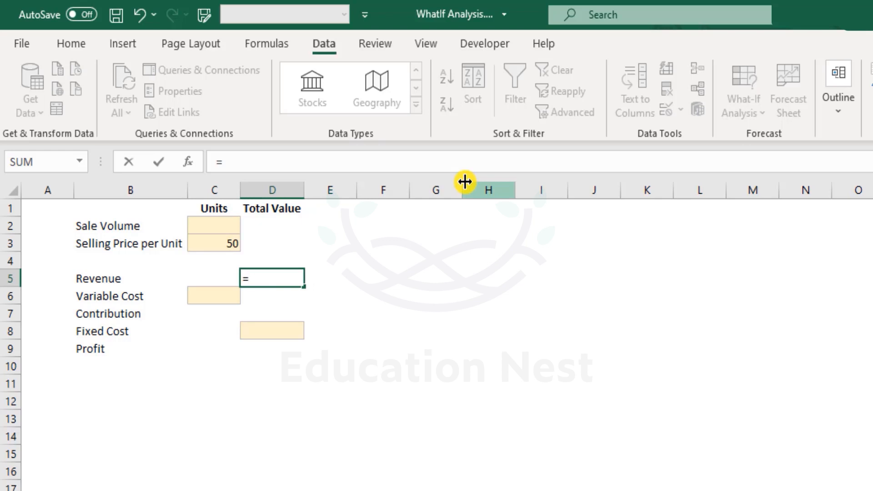
{"action": "key", "text": "Up"}
{"action": "key", "text": "Up"}
{"action": "key", "text": "Up"}
{"action": "key", "text": "Left"}
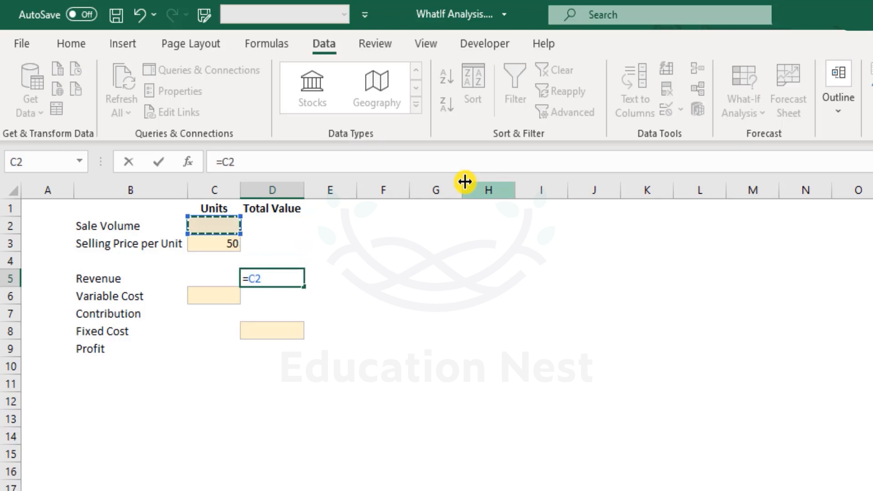
{"action": "type", "text": "*"}
{"action": "key", "text": "Up"}
{"action": "key", "text": "Left"}
{"action": "key", "text": "Up"}
{"action": "key", "text": "Return"}
{"action": "key", "text": "Up"}
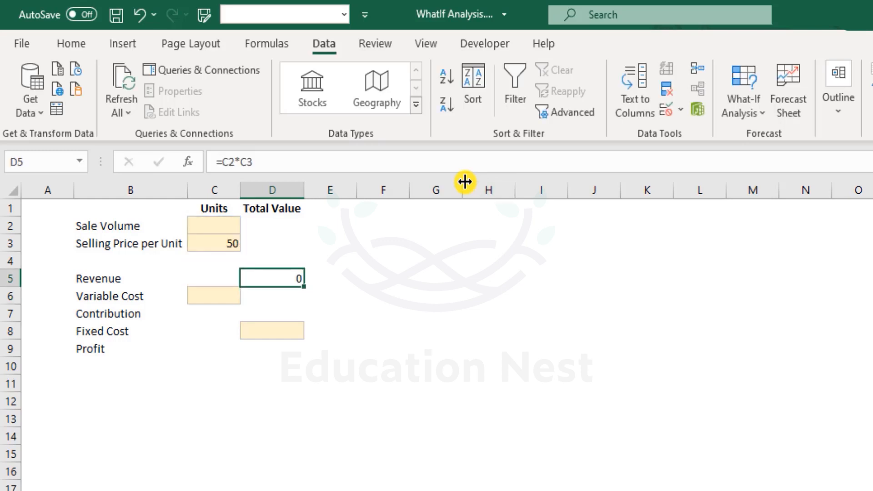
{"action": "key", "text": "F2"}
{"action": "key", "text": "Escape"}
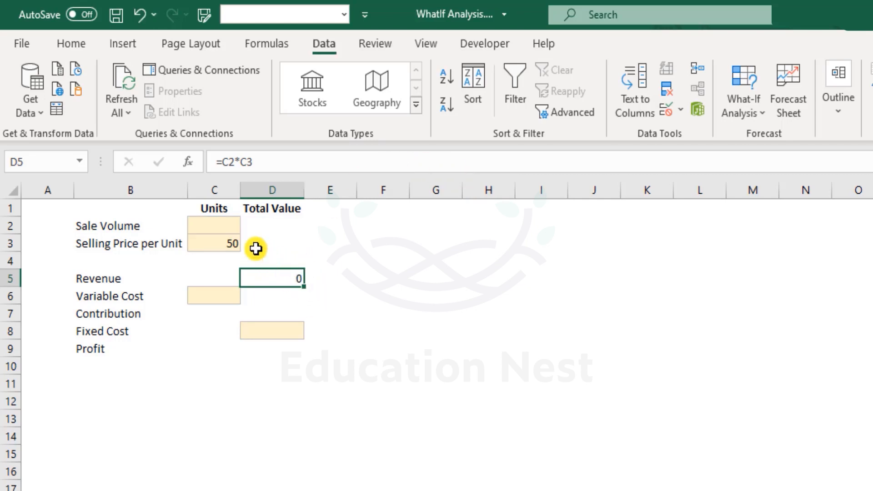
Start a Goal Seek analysis with the revenue cell D5 as the set cell.
{"action": "left_click", "coordinate": [227, 227]}
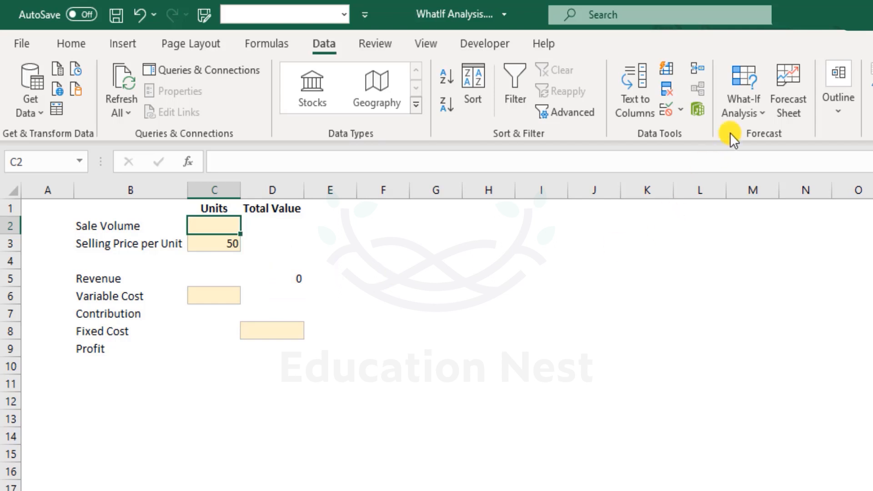
{"action": "left_click", "coordinate": [744, 112]}
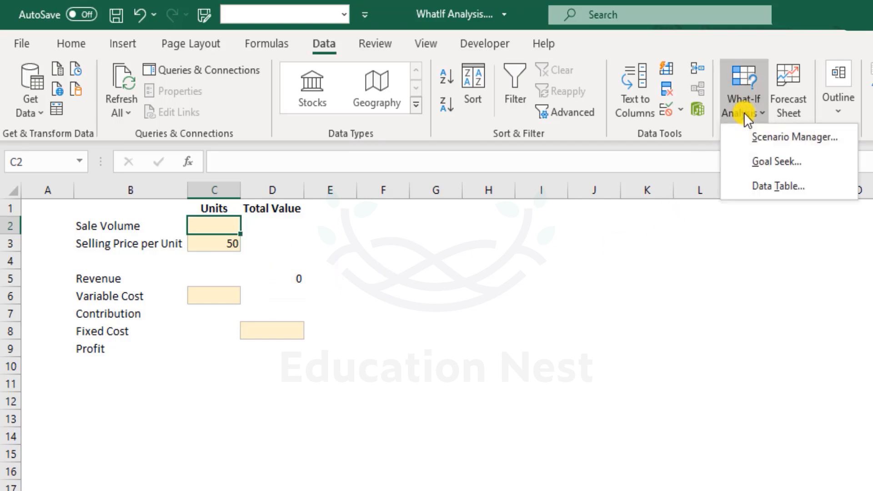
{"action": "left_click", "coordinate": [779, 163]}
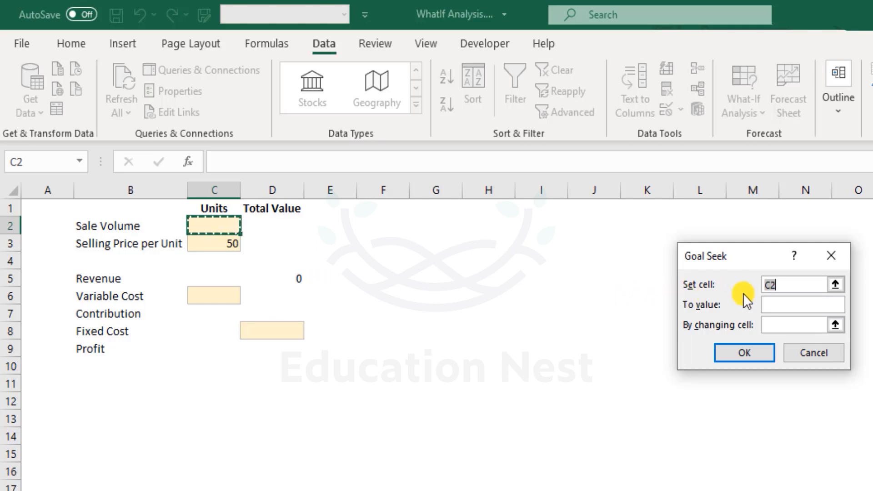
{"action": "left_click_drag", "start_coordinate": [795, 287], "coordinate": [677, 287]}
{"action": "key", "text": "BackSpace"}
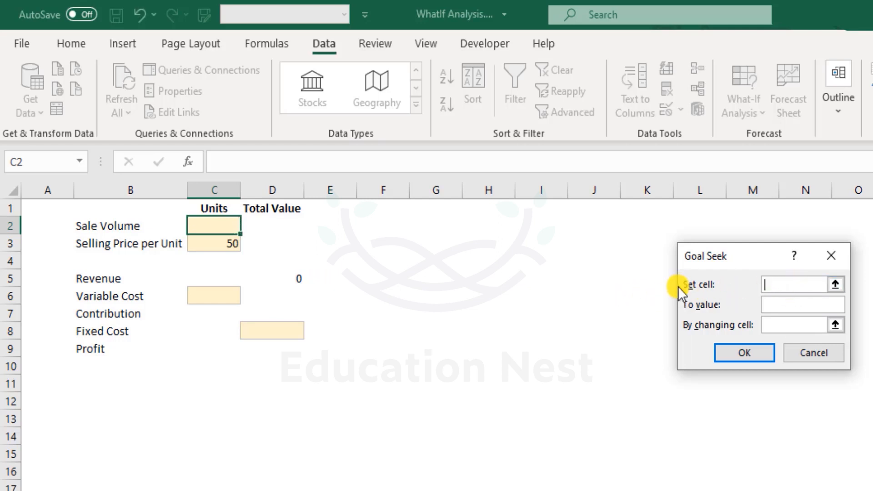
{"action": "left_click", "coordinate": [283, 282]}
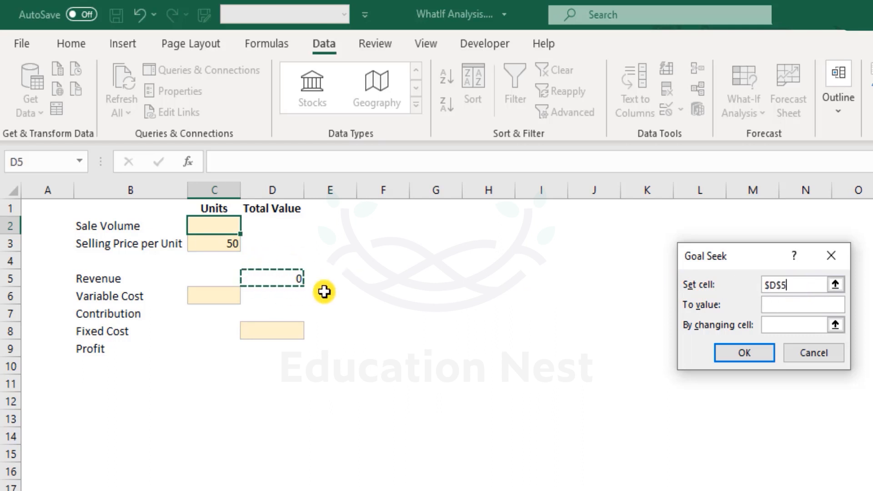
Try Goal Seek on revenue with a target value of 10000 by changing sale volume cell C2, discarding the result.
{"action": "left_click", "coordinate": [798, 306]}
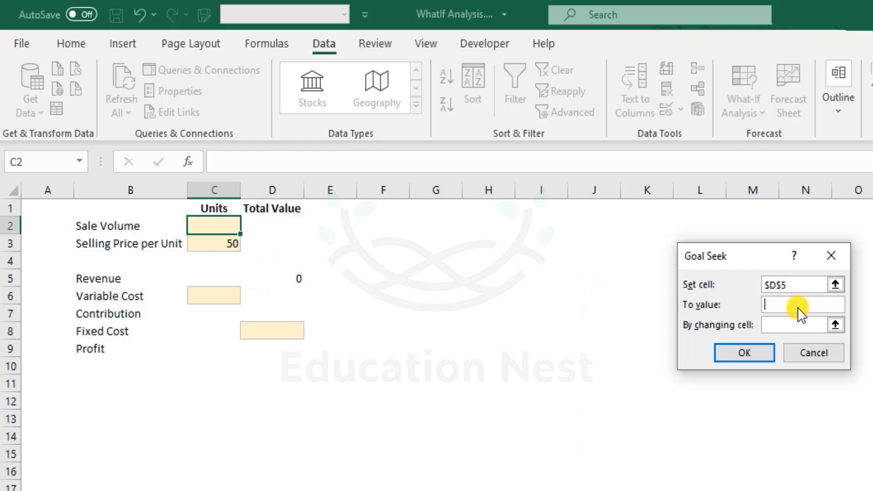
{"action": "type", "text": "10000"}
{"action": "left_click", "coordinate": [784, 327]}
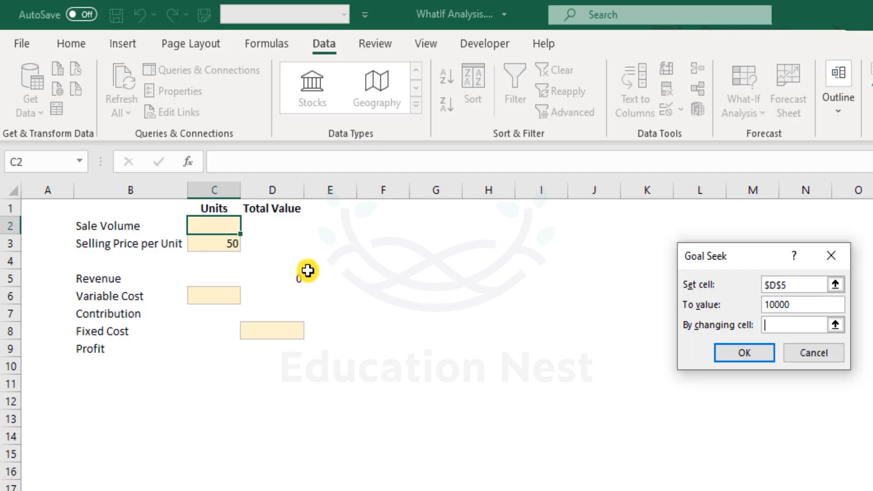
{"action": "left_click", "coordinate": [211, 222]}
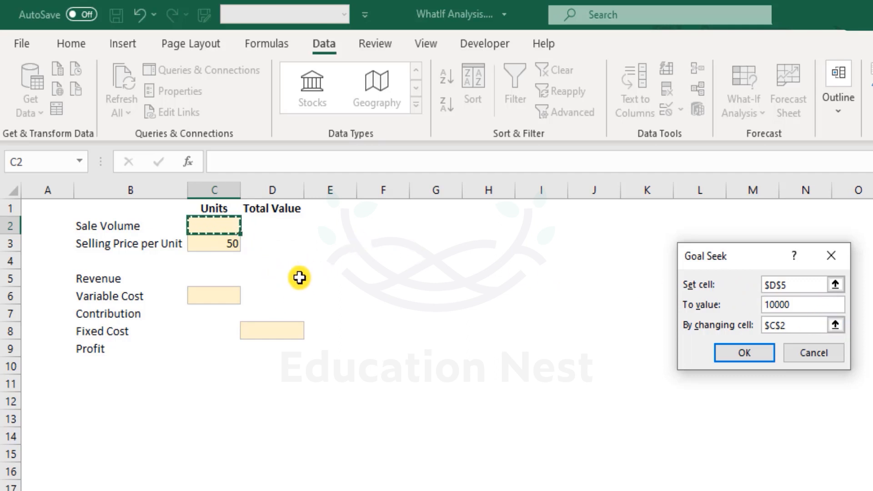
{"action": "left_click", "coordinate": [798, 285]}
{"action": "left_click", "coordinate": [805, 305]}
{"action": "left_click_drag", "start_coordinate": [804, 306], "coordinate": [688, 309]}
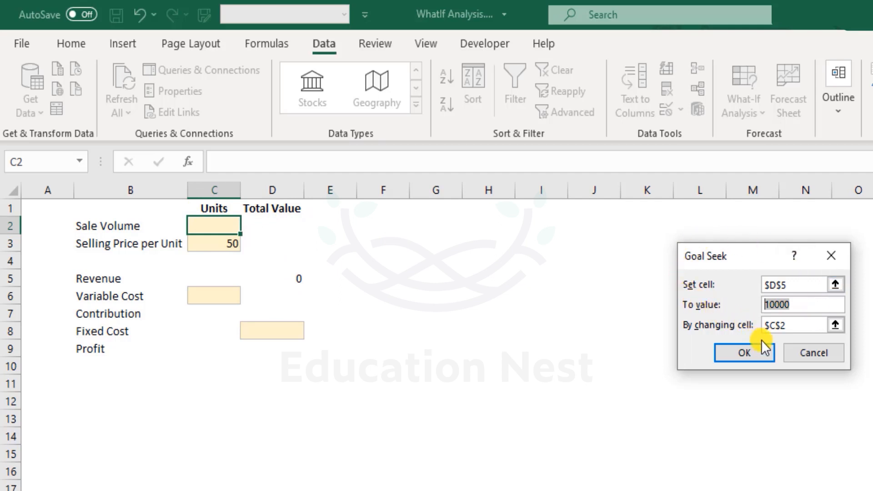
{"action": "left_click", "coordinate": [745, 358]}
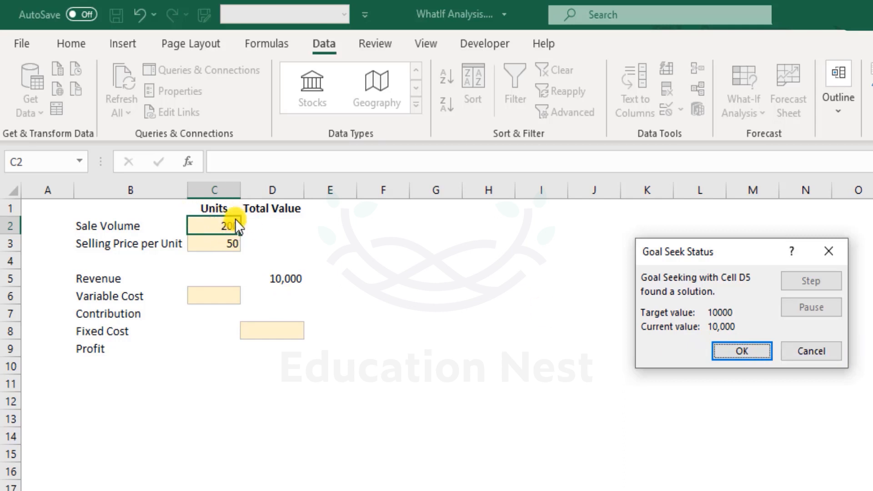
{"action": "left_click", "coordinate": [811, 351]}
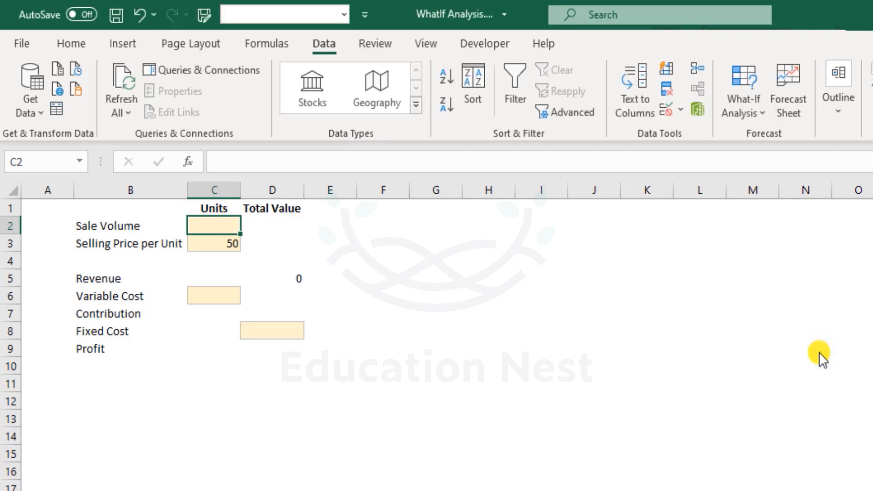
Run Goal Seek to set revenue cell D5 to 10000 by changing sale volume cell C2, and keep the solution.
{"action": "left_click", "coordinate": [750, 121]}
{"action": "left_click", "coordinate": [784, 159]}
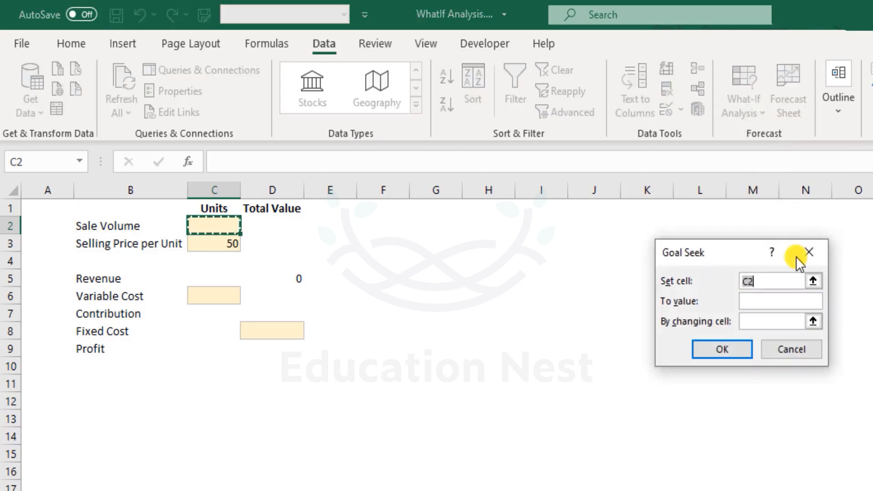
{"action": "left_click", "coordinate": [287, 278]}
{"action": "left_click", "coordinate": [789, 299]}
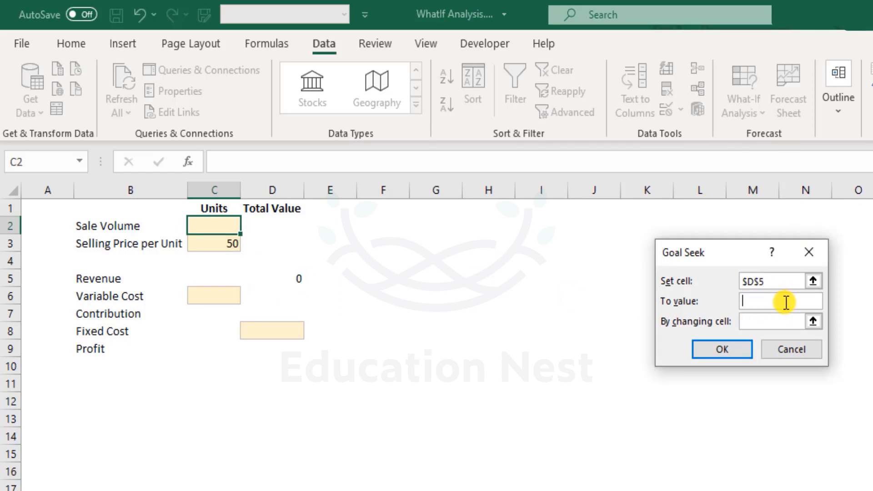
{"action": "type", "text": "10000"}
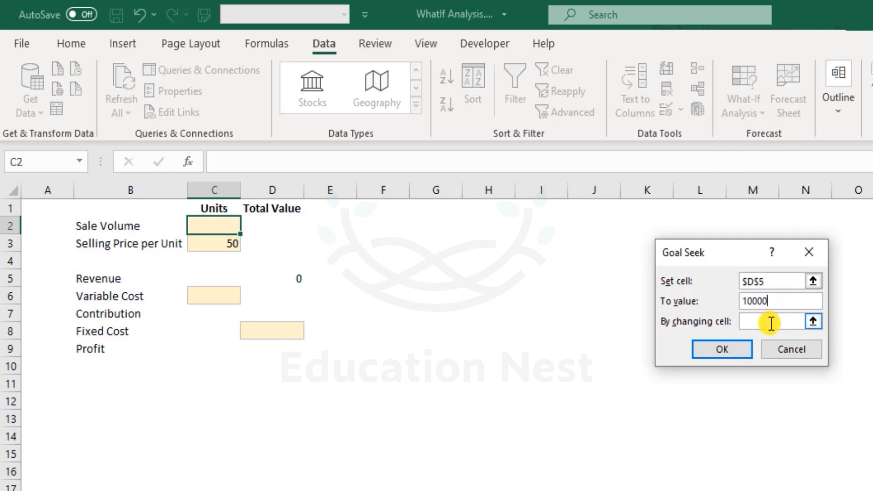
{"action": "left_click", "coordinate": [219, 223]}
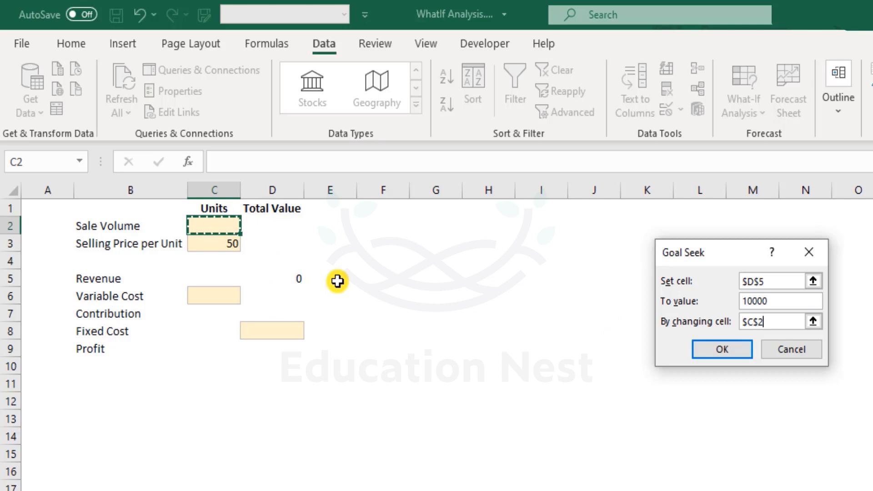
{"action": "left_click", "coordinate": [720, 354]}
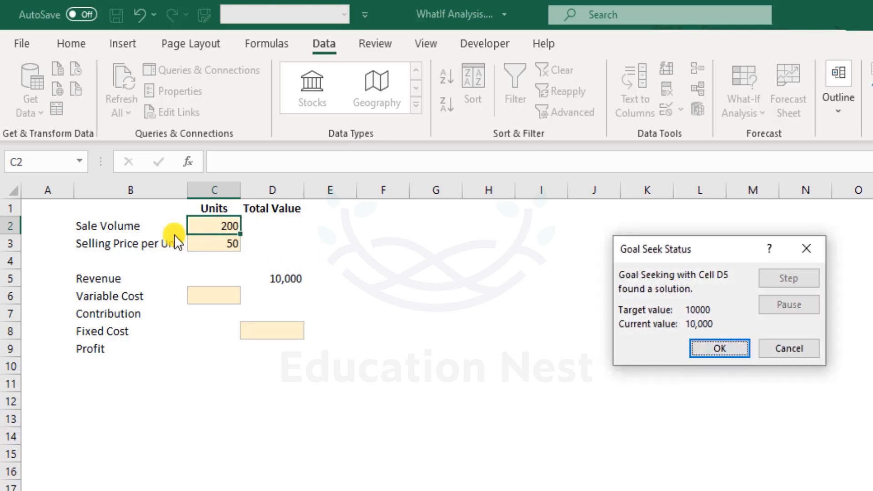
{"action": "left_click", "coordinate": [736, 353]}
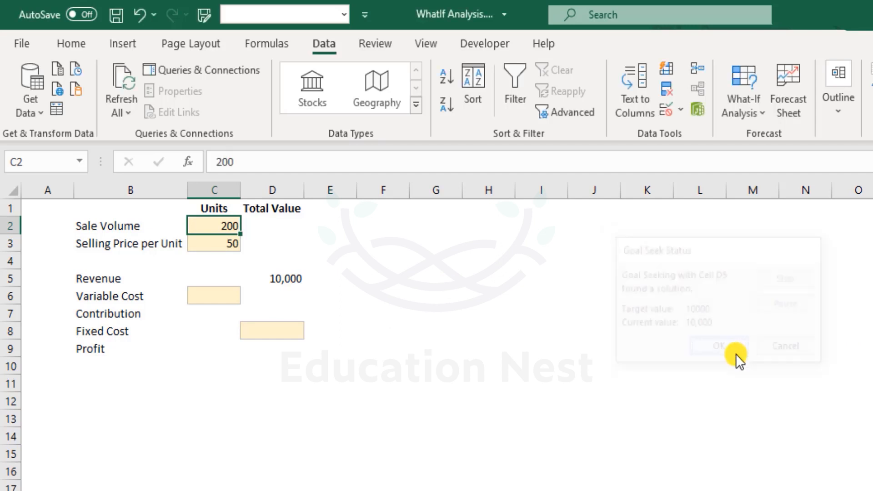
Enter a per-unit variable cost of 30 in cell C6.
{"action": "left_click", "coordinate": [279, 278]}
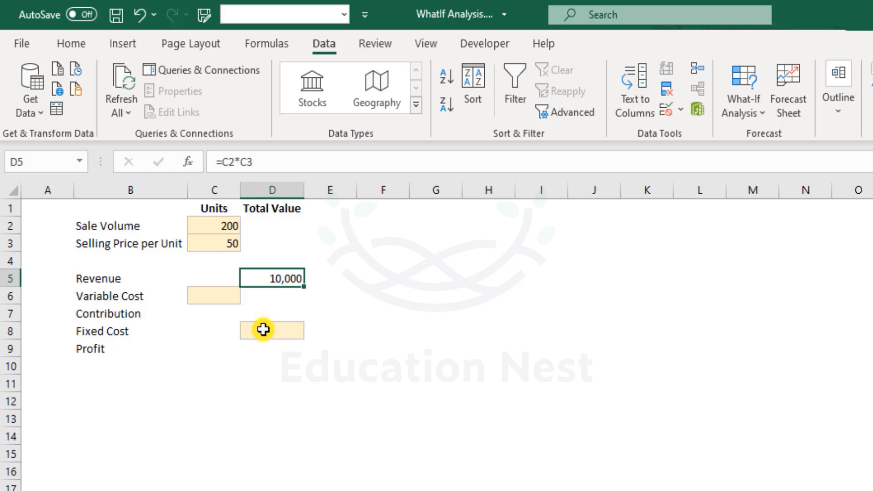
{"action": "left_click", "coordinate": [213, 310]}
{"action": "left_click", "coordinate": [214, 294]}
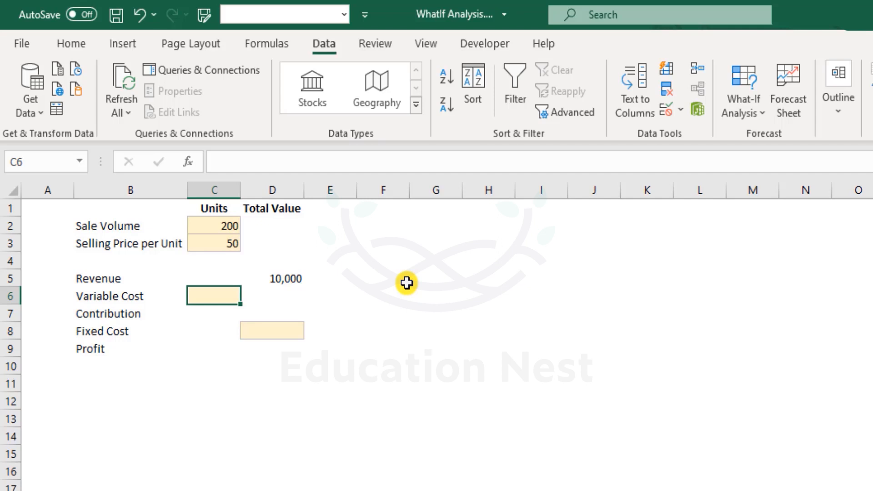
{"action": "type", "text": "30"}
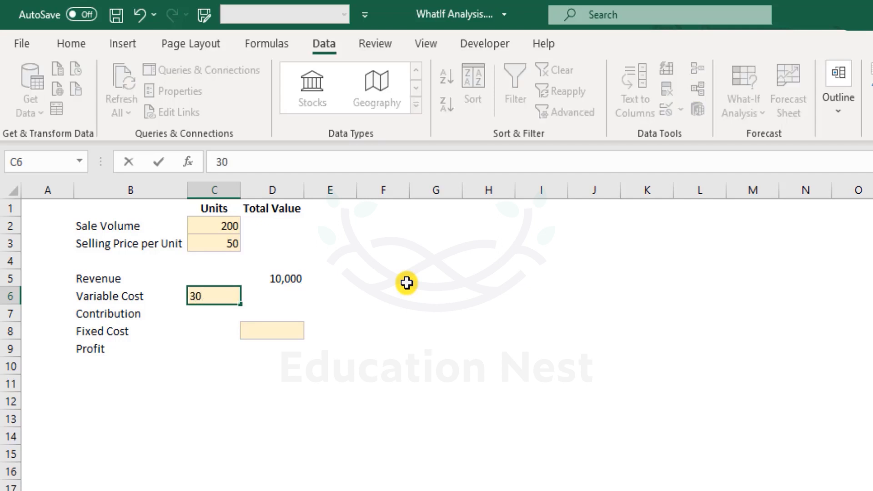
{"action": "key", "text": "Return"}
Calculate the per-unit contribution in cell C7 with the formula =C3-C6.
{"action": "key", "text": "Delete"}
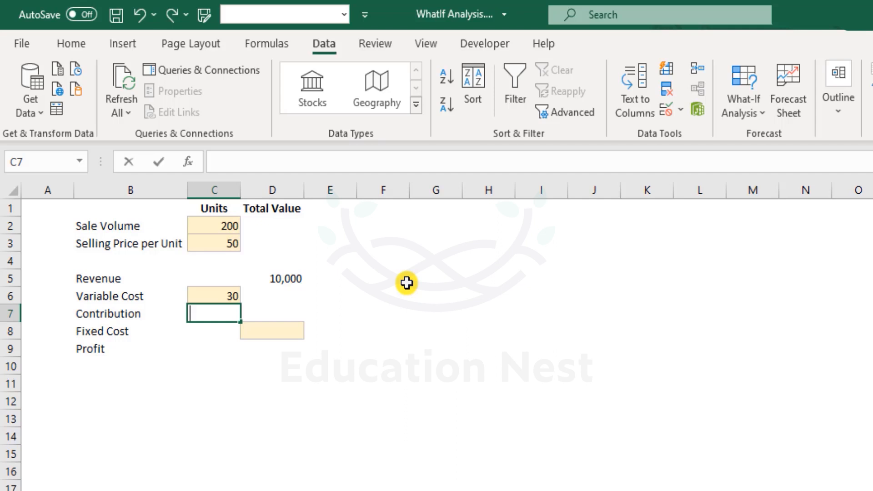
{"action": "type", "text": "="}
{"action": "key", "text": "Up"}
{"action": "key", "text": "Up"}
{"action": "key", "text": "Up"}
{"action": "key", "text": "Up"}
{"action": "type", "text": "-"}
{"action": "key", "text": "Up"}
{"action": "key", "text": "Return"}
{"action": "key", "text": "Up"}
Calculate the total variable cost in cell D6 with the formula =C6*C2.
{"action": "key", "text": "Up"}
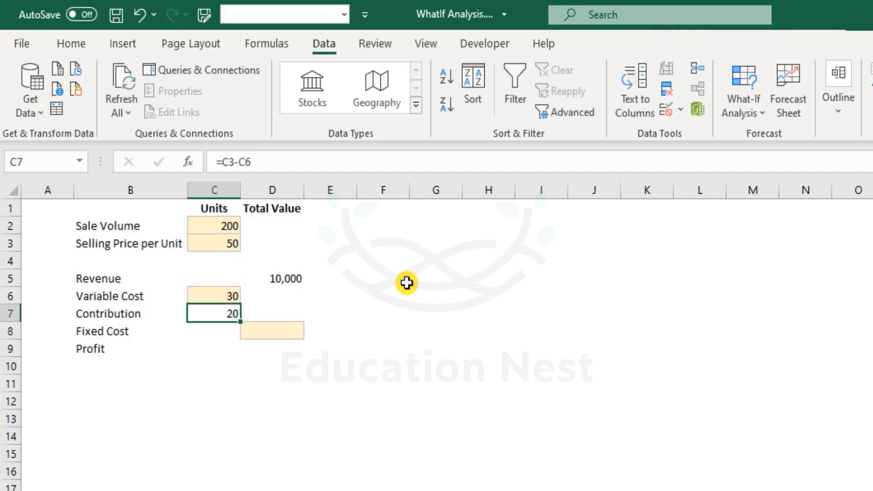
{"action": "key", "text": "Right"}
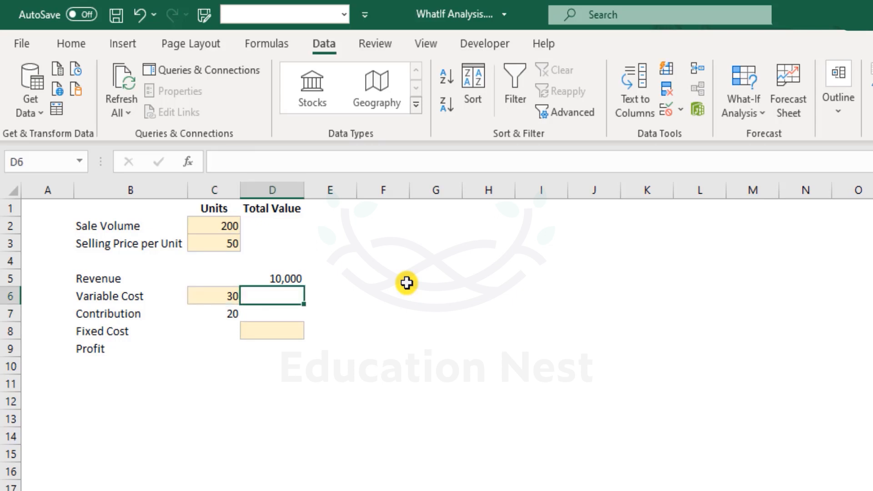
{"action": "type", "text": "="}
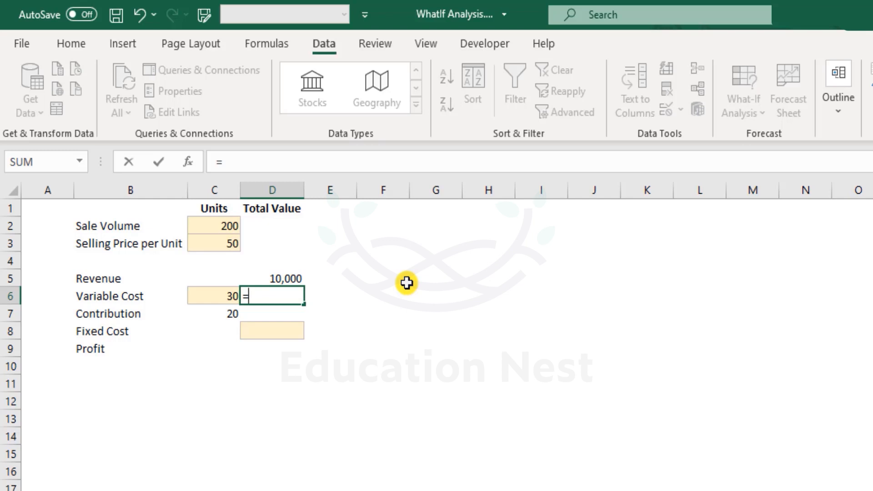
{"action": "key", "text": "Left"}
{"action": "type", "text": "*"}
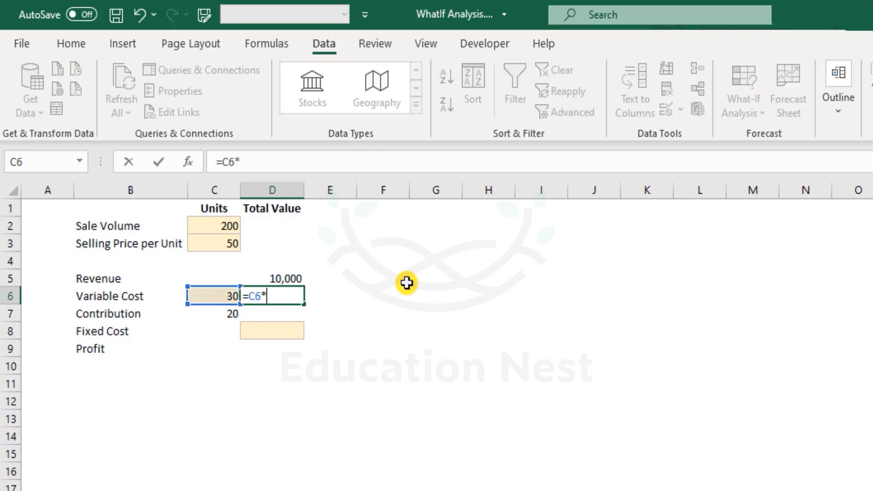
{"action": "left_click", "coordinate": [234, 228]}
{"action": "key", "text": "Return"}
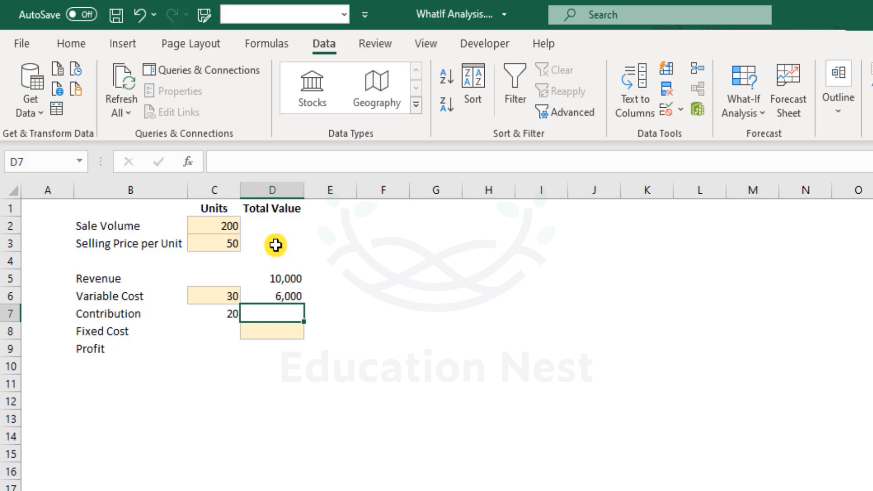
Calculate the total contribution in cell D7 with the formula =D5-D6.
{"action": "type", "text": "="}
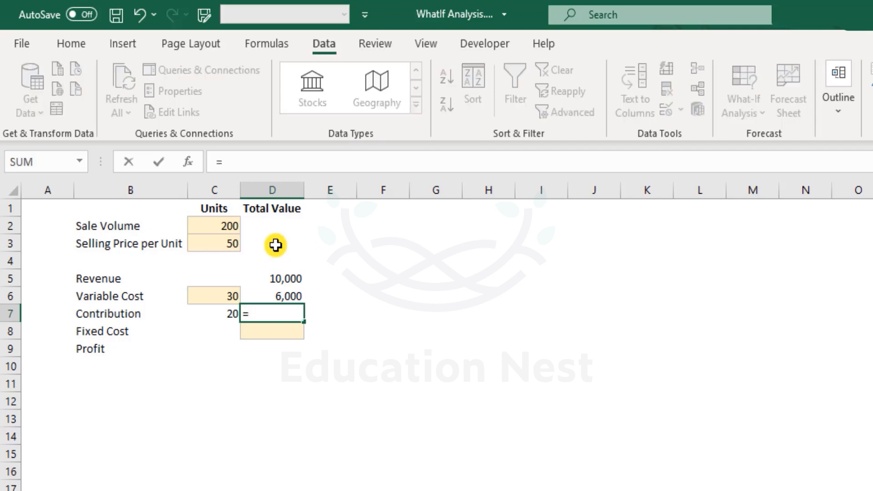
{"action": "key", "text": "Up"}
{"action": "key", "text": "Up"}
{"action": "type", "text": "-"}
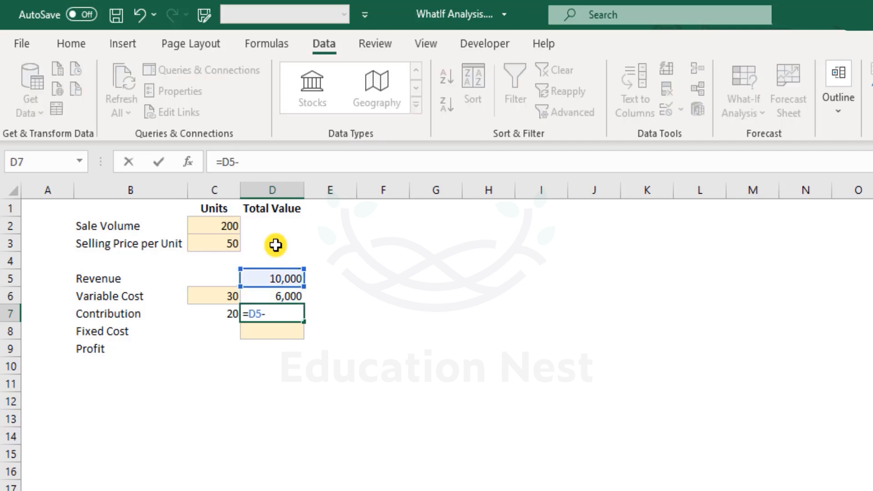
{"action": "key", "text": "Up"}
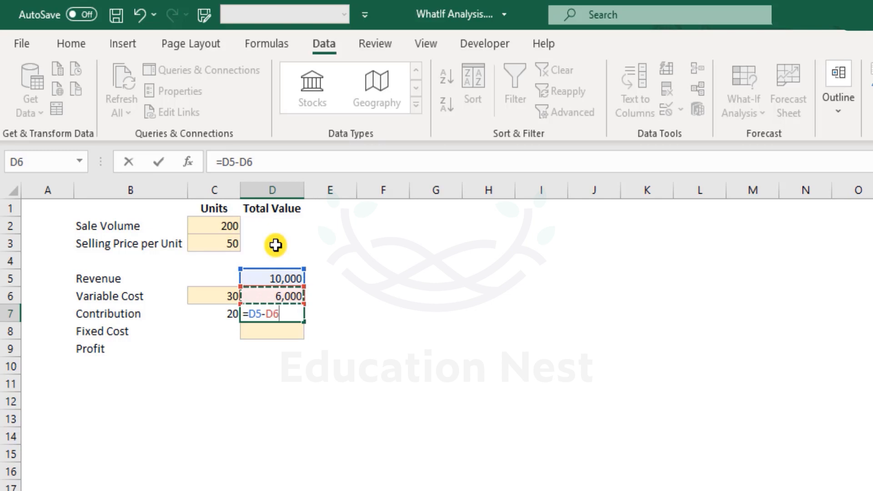
{"action": "key", "text": "Return"}
Replace the total contribution formula in cell D7 with =C7*C2.
{"action": "key", "text": "Up"}
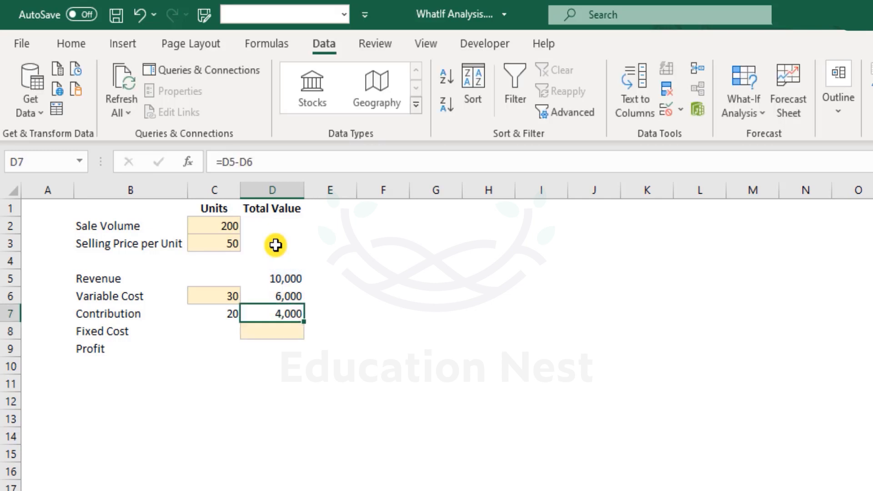
{"action": "type", "text": "="}
{"action": "key", "text": "Left"}
{"action": "type", "text": "*"}
{"action": "left_click", "coordinate": [227, 225]}
{"action": "key", "text": "Return"}
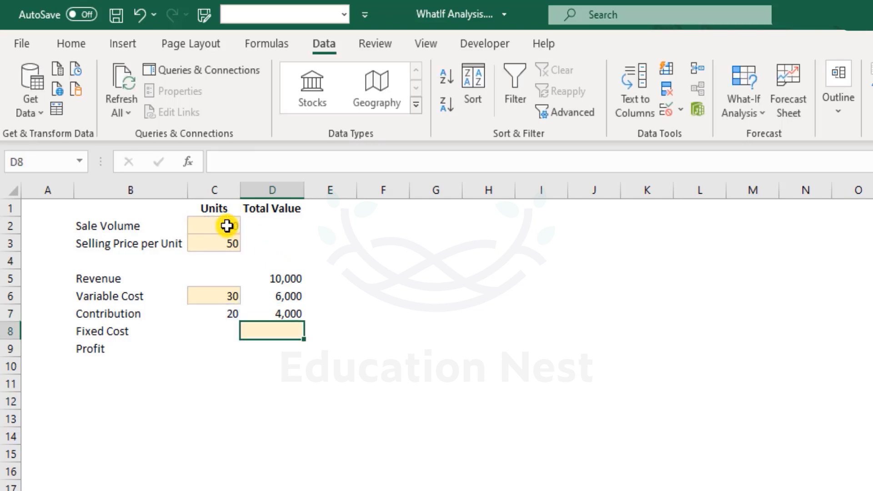
Enter a fixed cost of 1,500 in cell D8 and calculate profit in D9 with the formula =D7-D8.
{"action": "type", "text": "1,500"}
{"action": "key", "text": "Return"}
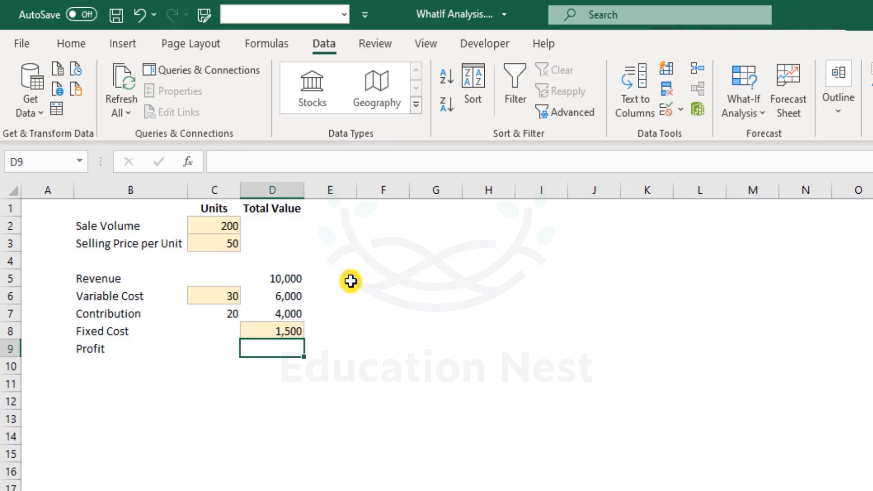
{"action": "type", "text": "="}
{"action": "key", "text": "Up"}
{"action": "key", "text": "Up"}
{"action": "type", "text": "-"}
{"action": "key", "text": "Up"}
{"action": "key", "text": "Return"}
{"action": "key", "text": "Up"}
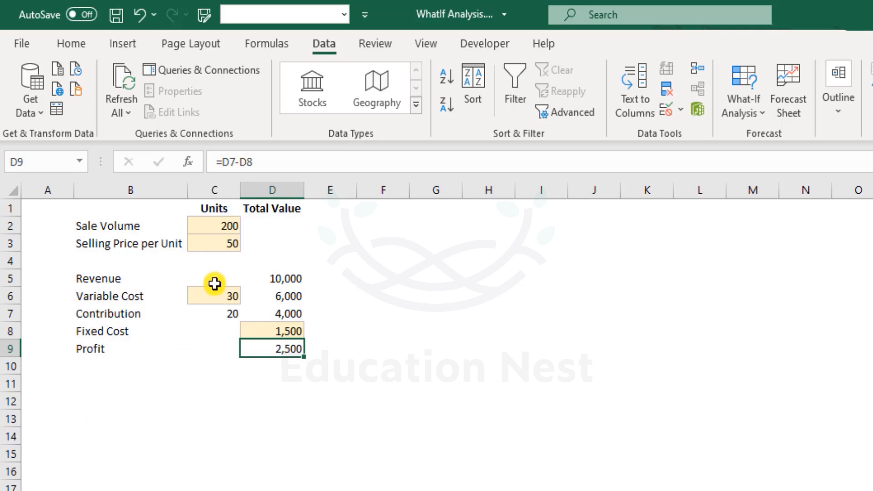
{"action": "left_click", "coordinate": [229, 300]}
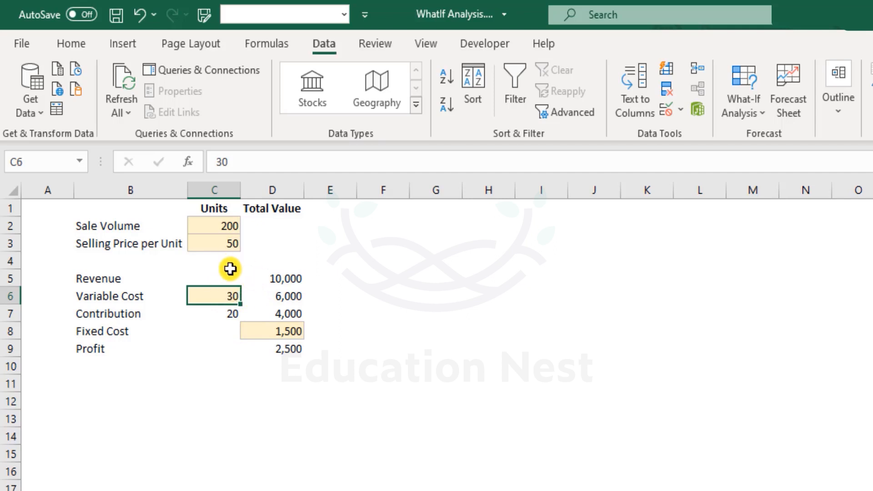
{"action": "left_click", "coordinate": [269, 331]}
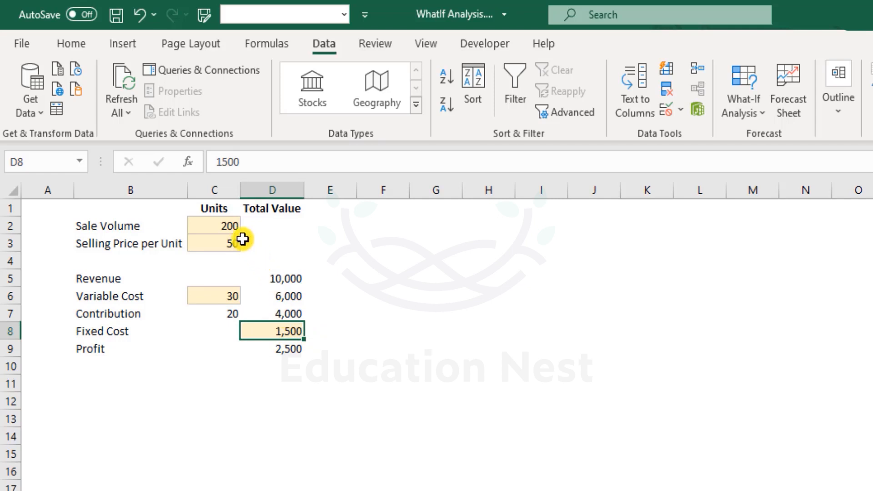
{"action": "left_click", "coordinate": [232, 226]}
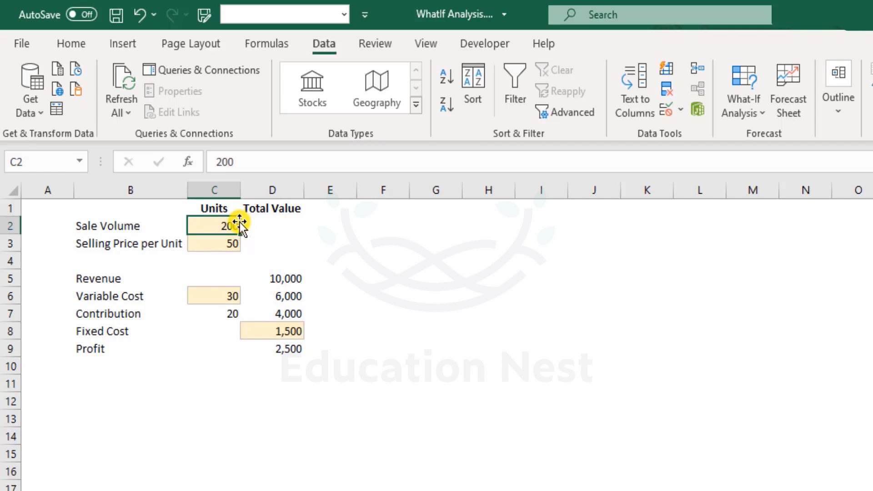
{"action": "left_click", "coordinate": [280, 334]}
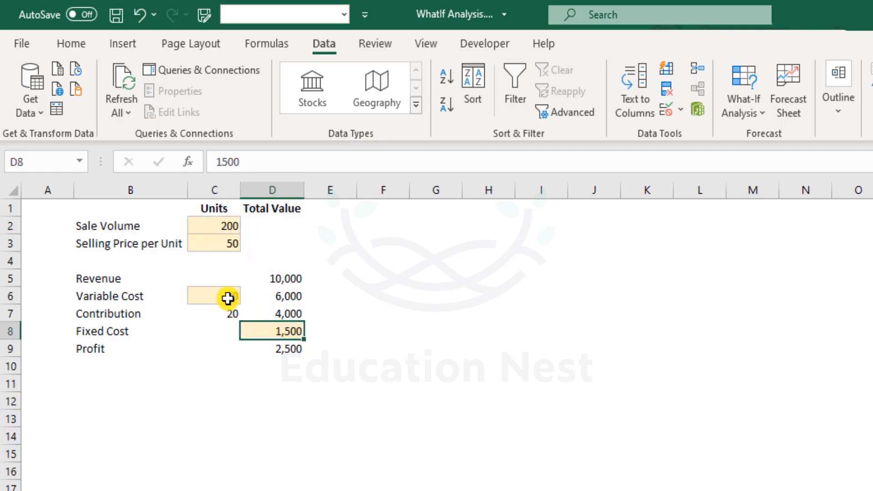
Start a Goal Seek on the profit figure, with $D$9 as the cell to set.
{"action": "left_click", "coordinate": [298, 349]}
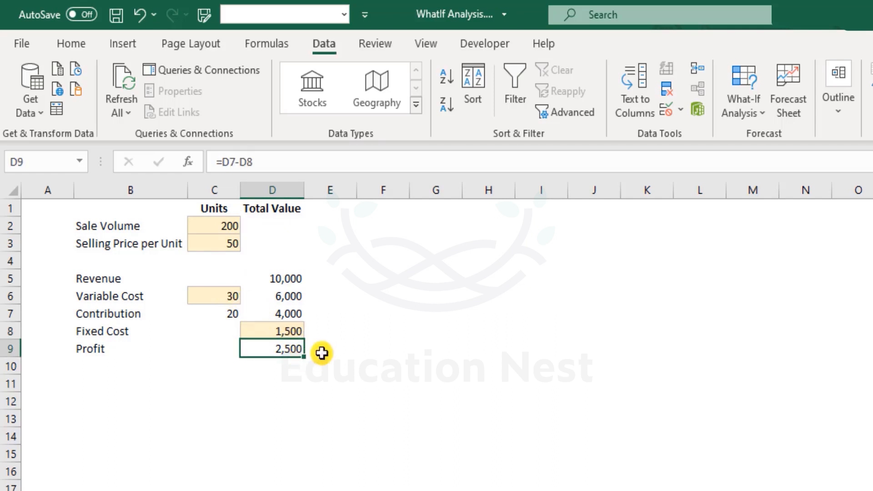
{"action": "left_click", "coordinate": [749, 111]}
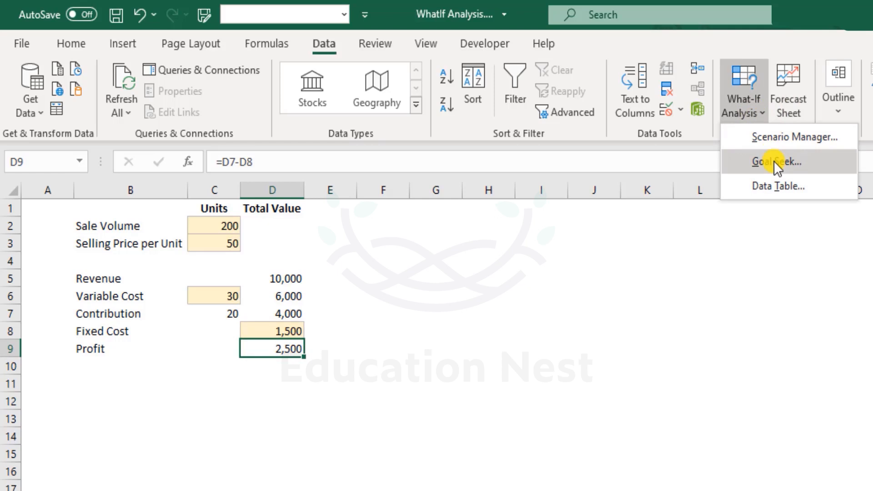
{"action": "left_click", "coordinate": [775, 161]}
{"action": "left_click", "coordinate": [746, 276]}
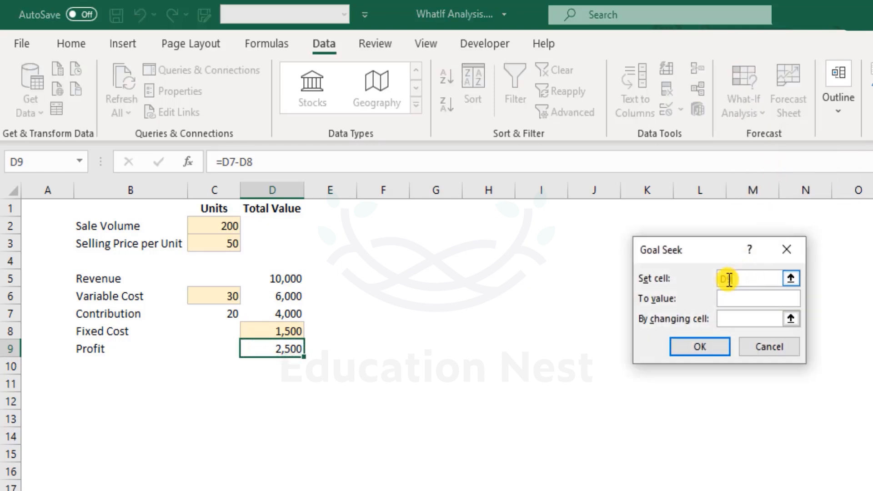
{"action": "left_click", "coordinate": [285, 348]}
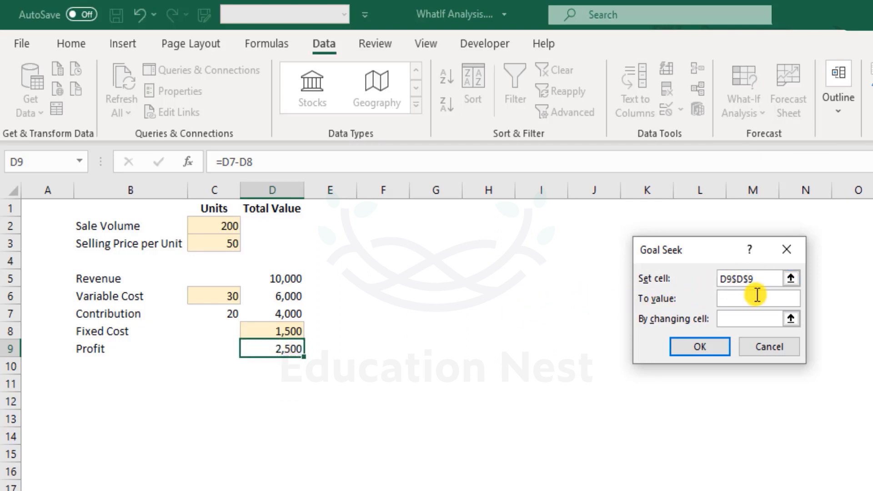
{"action": "left_click_drag", "start_coordinate": [760, 277], "coordinate": [721, 284]}
{"action": "key", "text": "BackSpace"}
{"action": "left_click", "coordinate": [287, 350]}
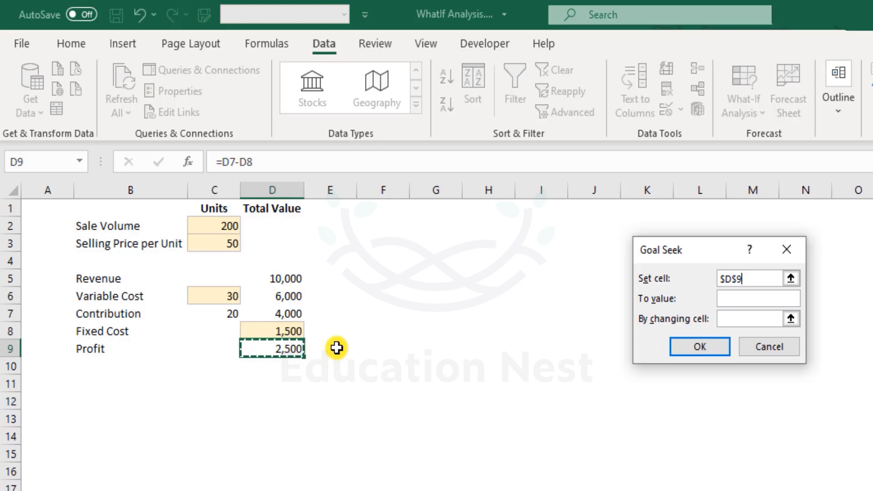
Set the Goal Seek target value to 0 by changing the sale volume in $C$2, then run it and keep the solution.
{"action": "left_click", "coordinate": [747, 298]}
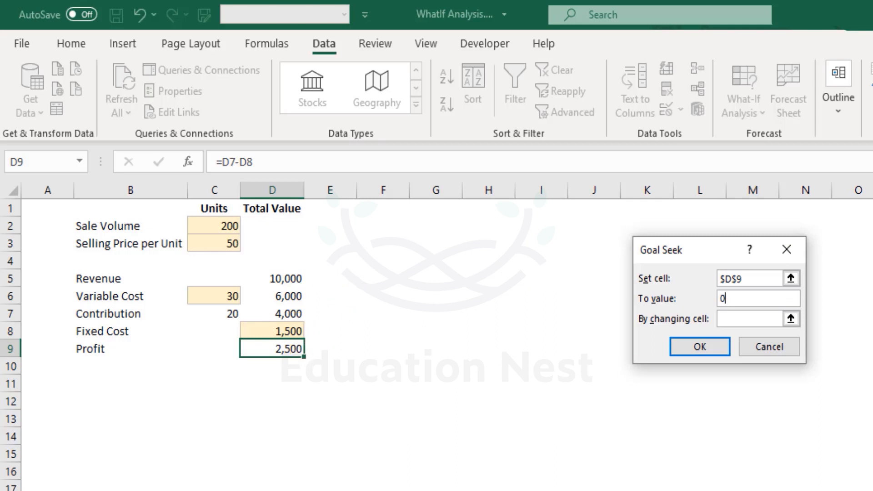
{"action": "left_click", "coordinate": [750, 319]}
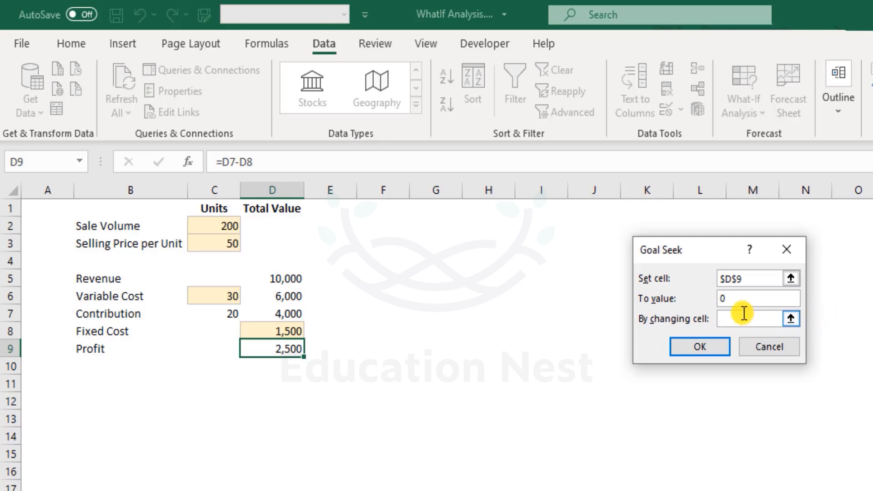
{"action": "left_click", "coordinate": [223, 226]}
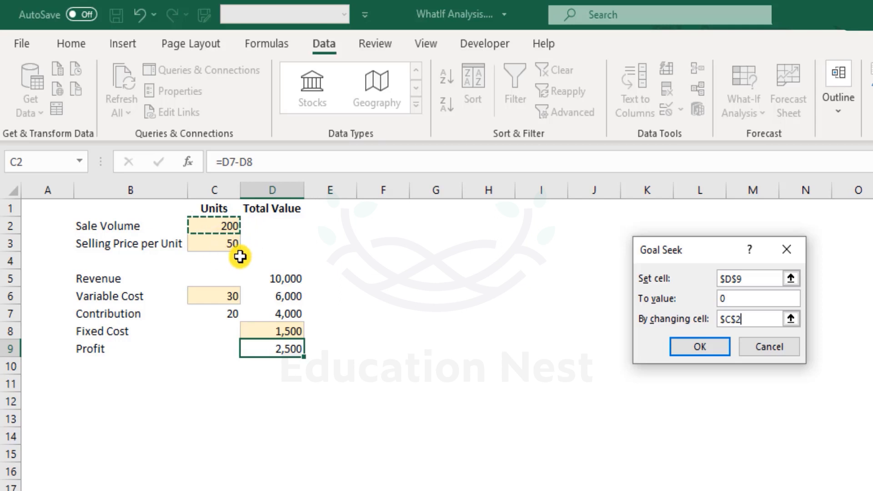
{"action": "left_click", "coordinate": [709, 348]}
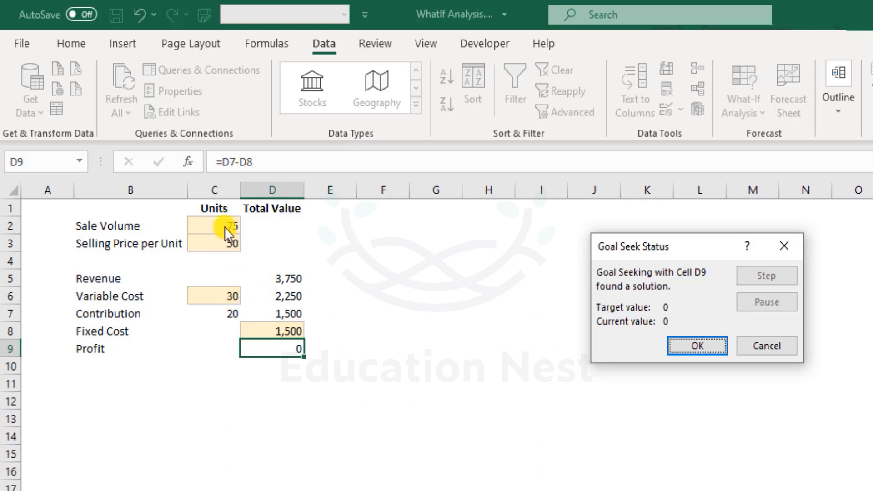
{"action": "left_click", "coordinate": [693, 347]}
Examine the recalculated revenue, variable cost, contribution, fixed cost and profit in D5:D9 and the sale volume in C2.
{"action": "left_click", "coordinate": [296, 295]}
{"action": "double_click", "coordinate": [296, 296]}
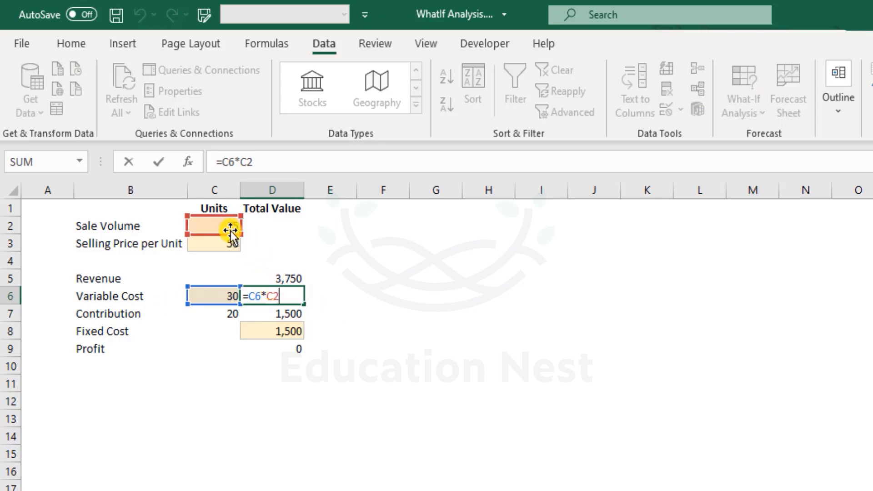
{"action": "key", "text": "Escape"}
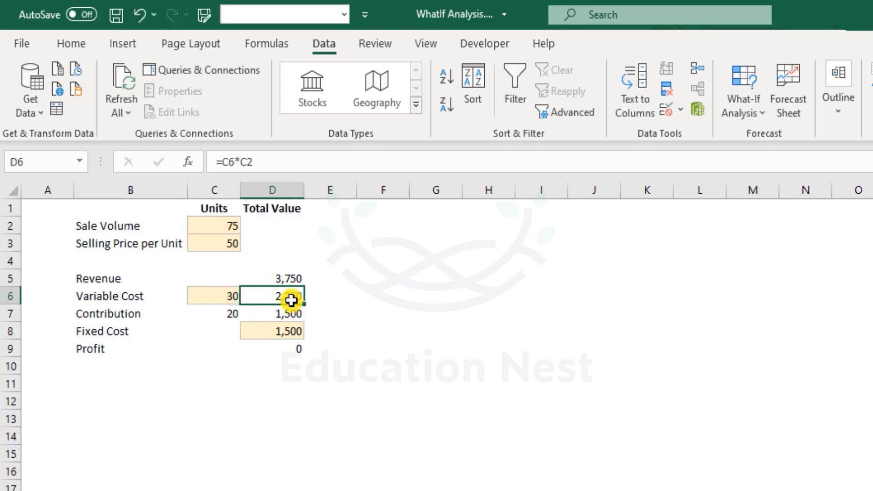
{"action": "left_click", "coordinate": [296, 309]}
{"action": "left_click_drag", "start_coordinate": [294, 279], "coordinate": [294, 295]}
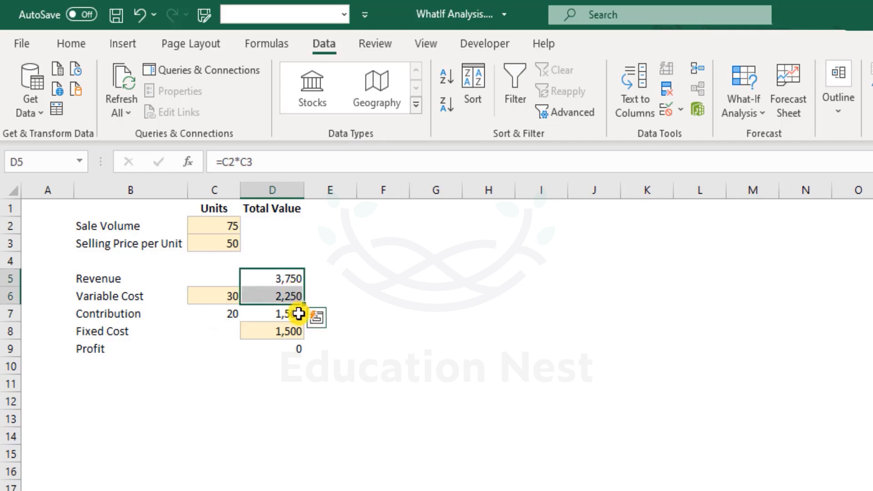
{"action": "left_click", "coordinate": [298, 313]}
{"action": "left_click", "coordinate": [294, 331]}
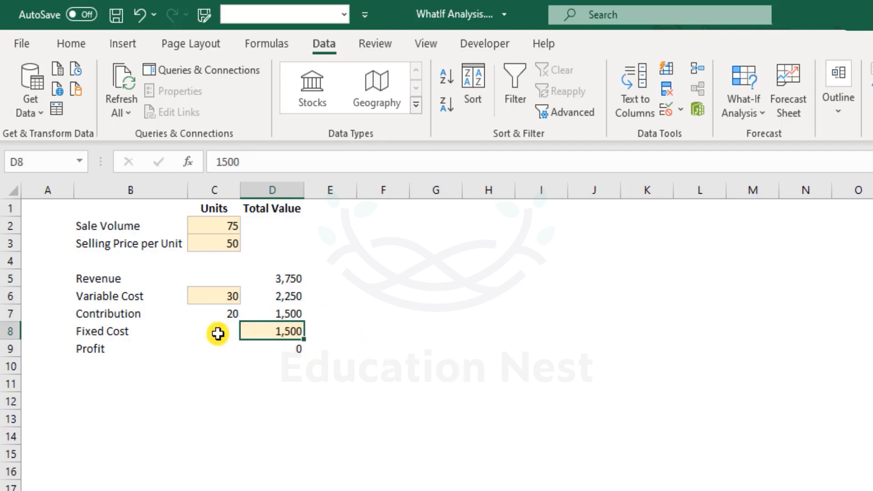
{"action": "left_click_drag", "start_coordinate": [285, 309], "coordinate": [287, 333]}
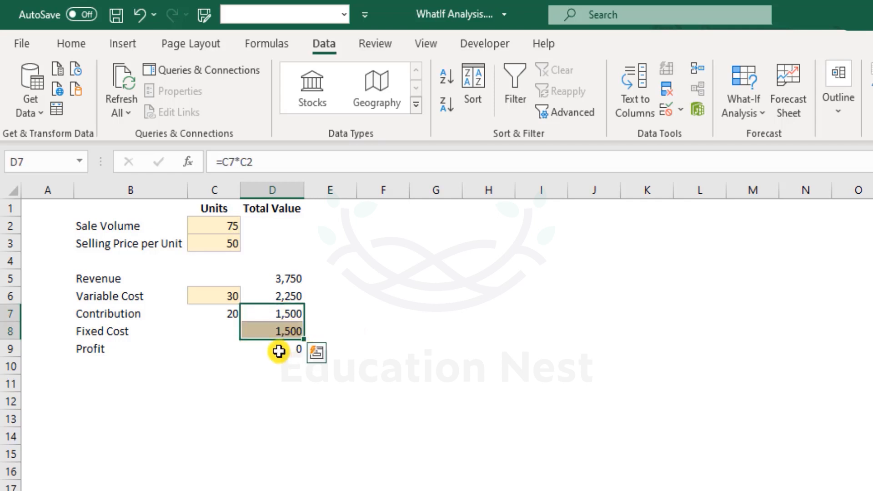
{"action": "left_click", "coordinate": [301, 350]}
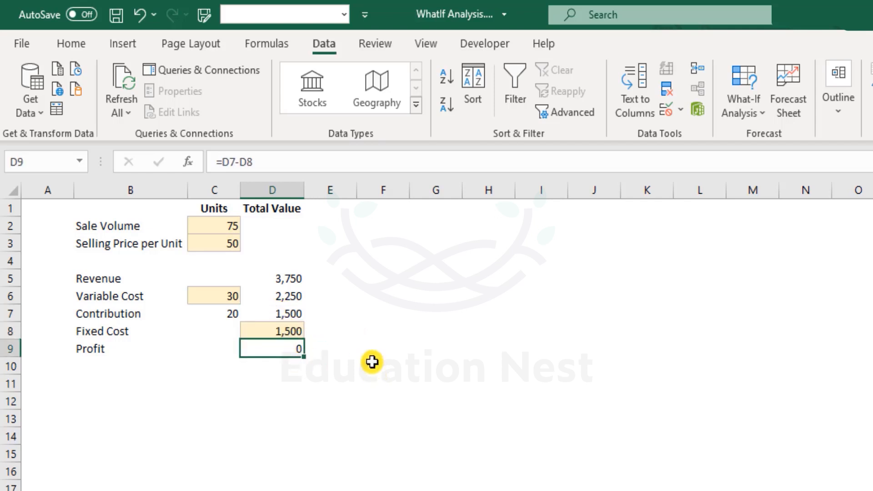
{"action": "left_click", "coordinate": [227, 224]}
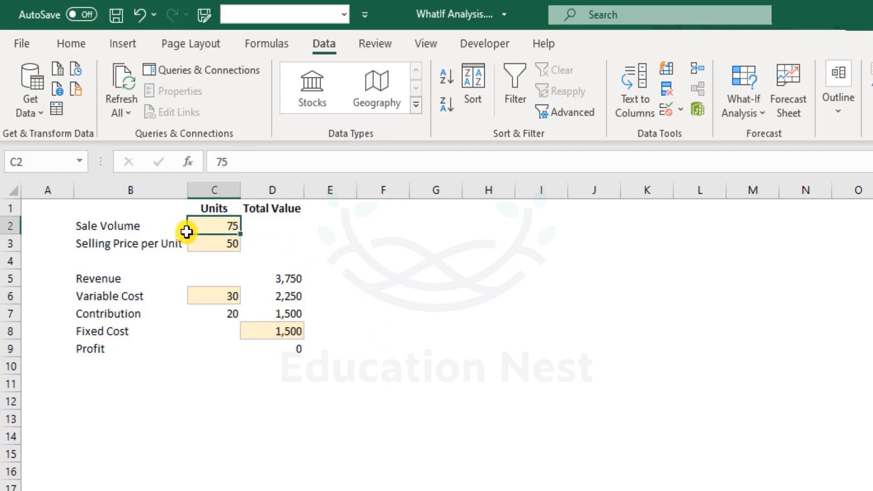